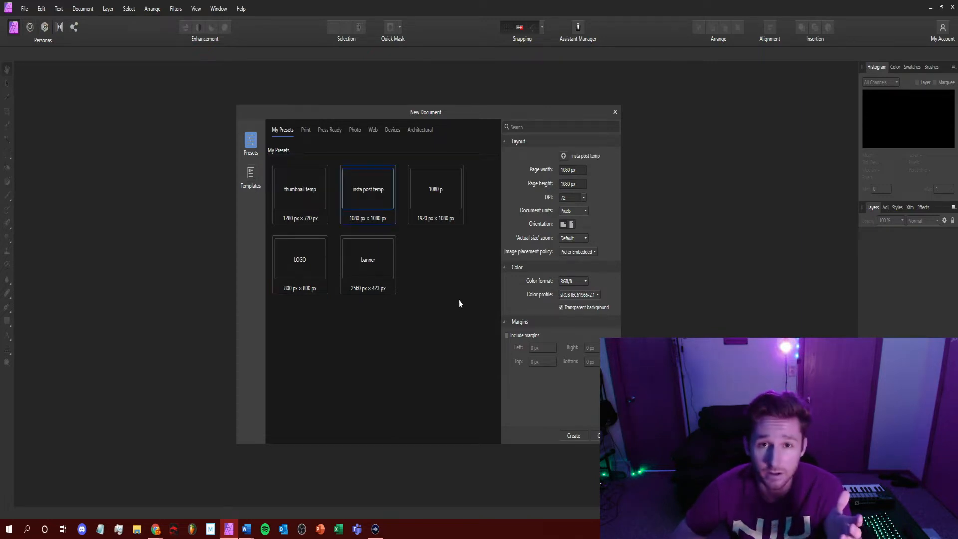
Step: Create a new 1280 × 720 px document from the "thumbnail temp" preset
click(379, 257)
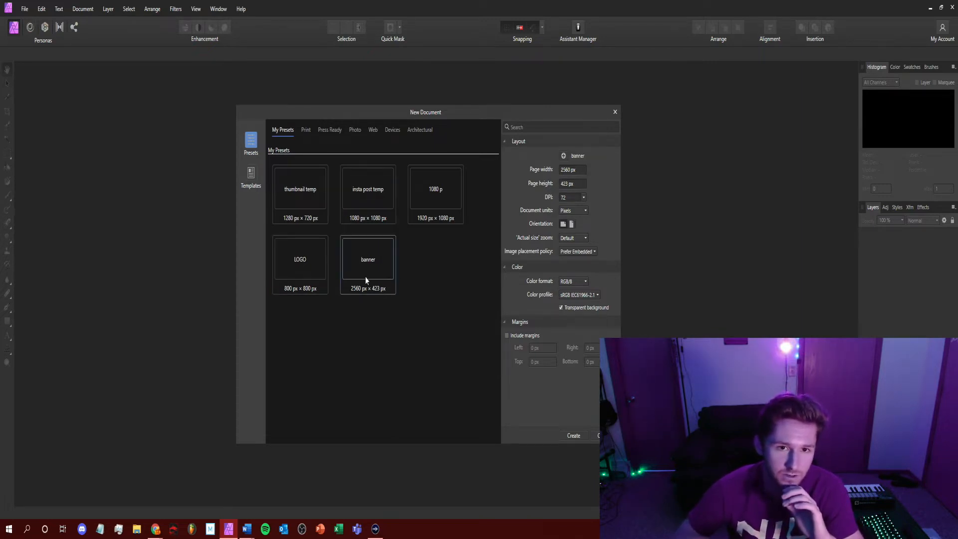
click(308, 267)
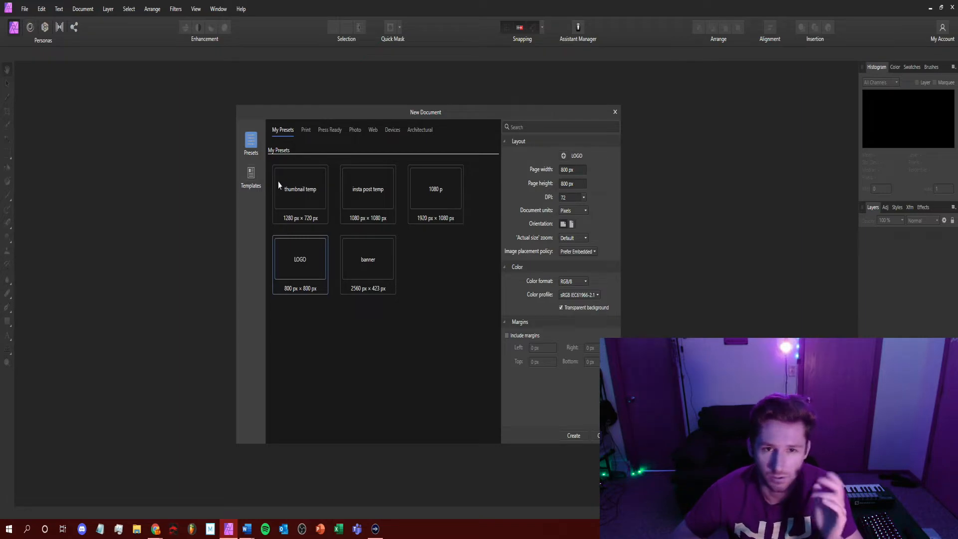
double_click(310, 194)
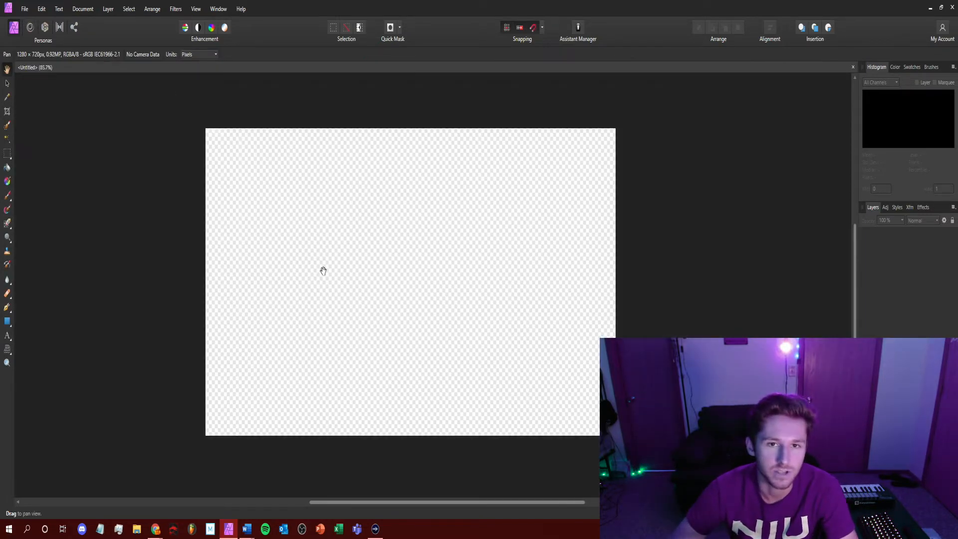
Step: Draw a white rectangle that covers the entire canvas as the thumbnail background
drag(330, 226, 367, 237)
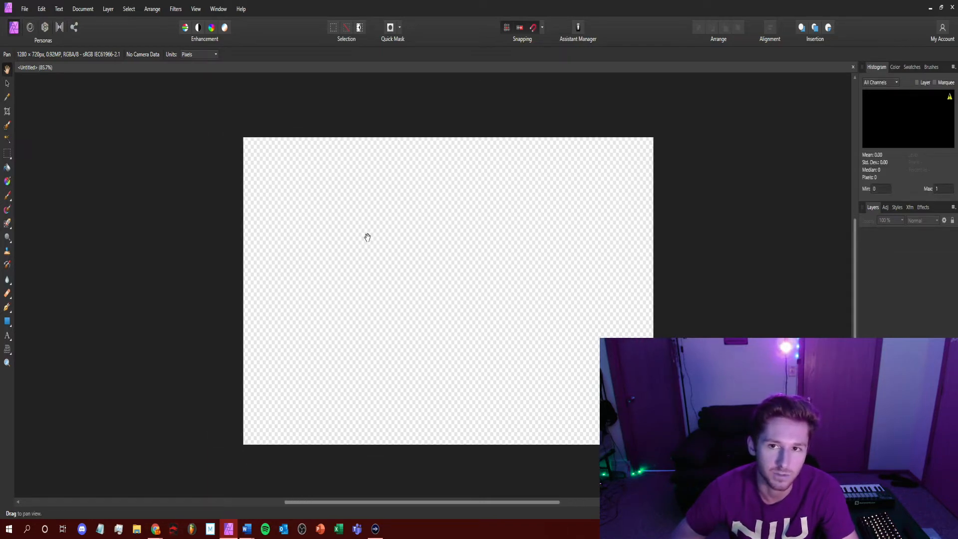
scroll(367, 237, down, 1)
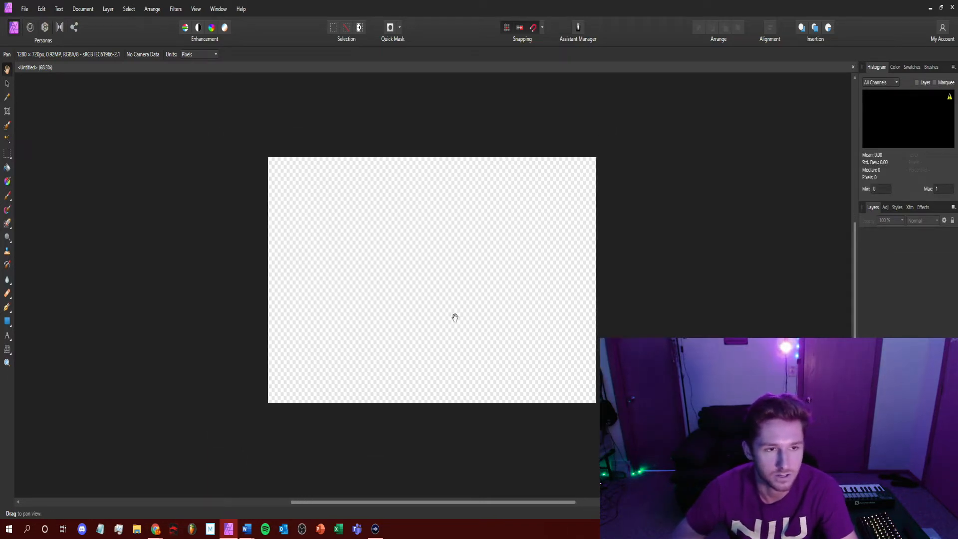
click(7, 321)
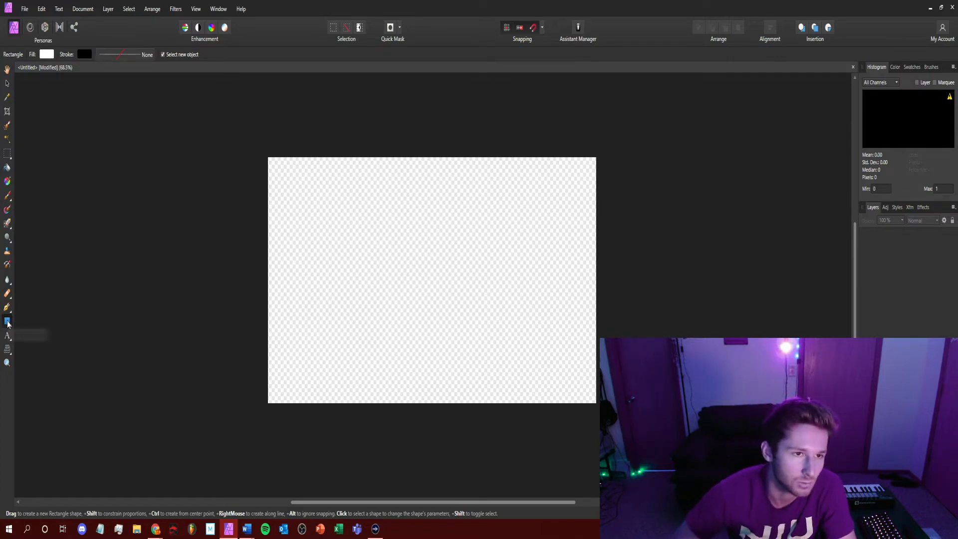
drag(268, 158, 597, 403)
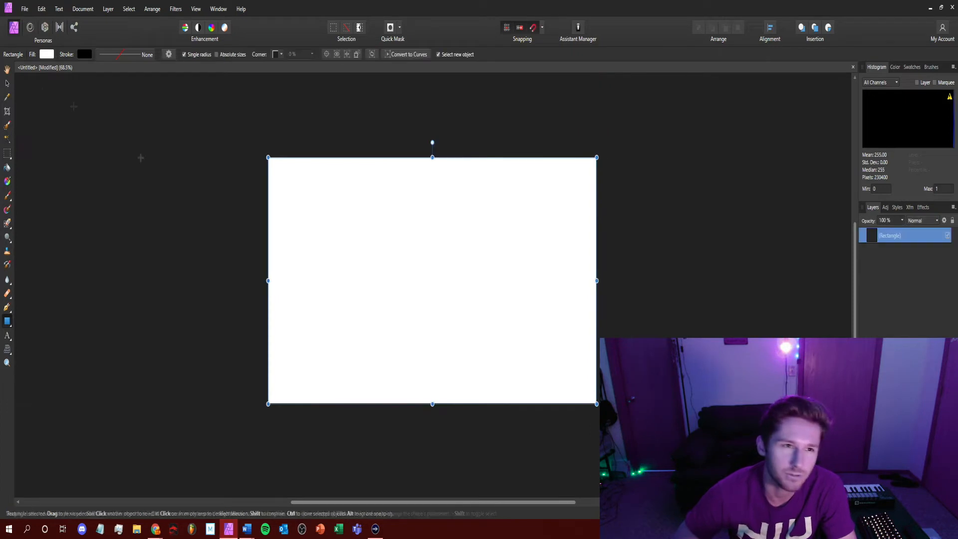
Step: Add a linear Gradient Overlay layer effect to the background rectangle and set its angle to 45°
click(7, 84)
right_click(450, 278)
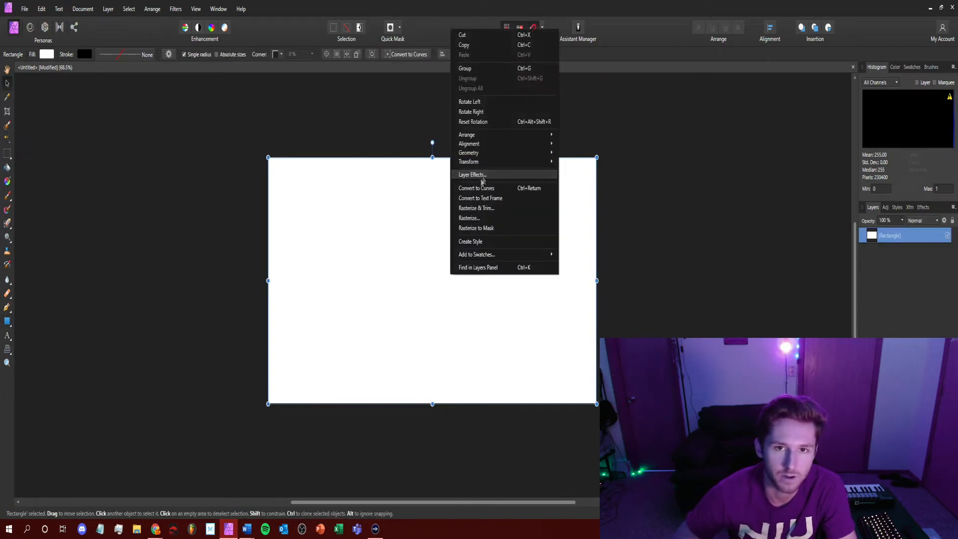
click(473, 175)
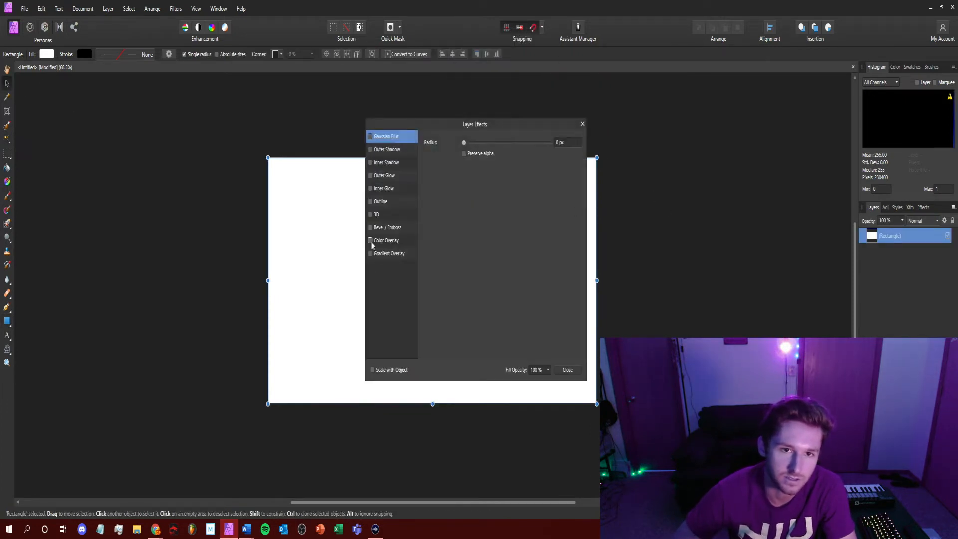
click(370, 253)
drag(469, 125, 740, 139)
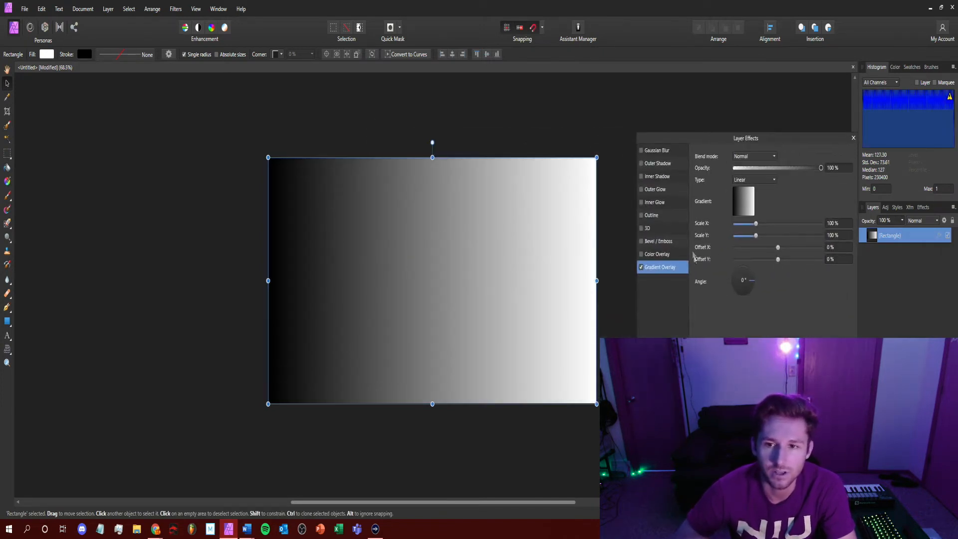
drag(749, 271, 783, 269)
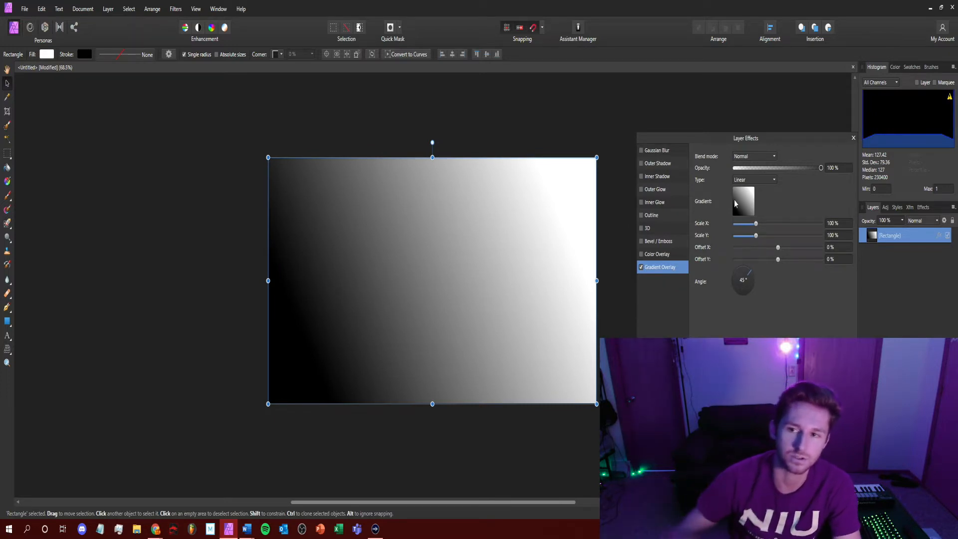
click(748, 275)
drag(744, 268, 750, 273)
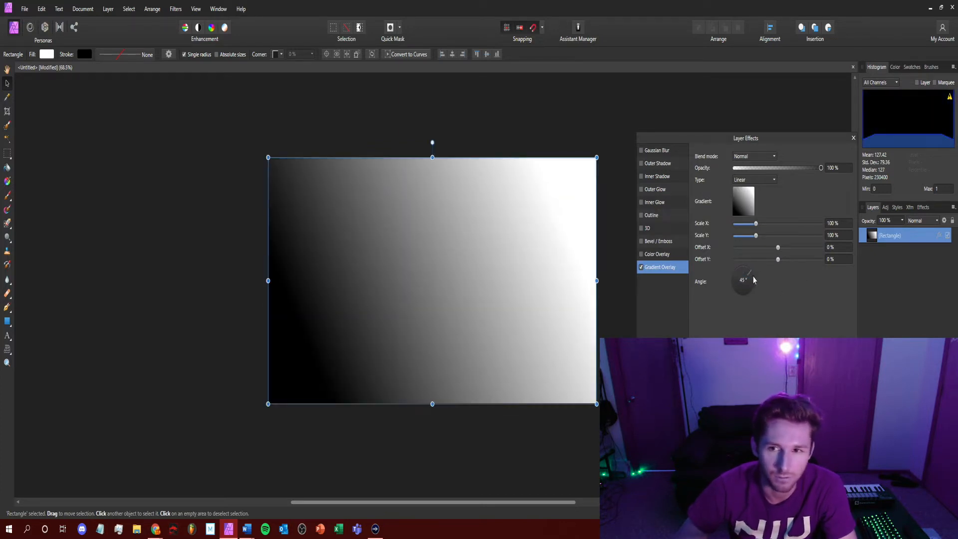
Step: Change the gradient overlay's black starting stop to a violet-blue with RGB 72, 66, 255
click(747, 204)
click(718, 275)
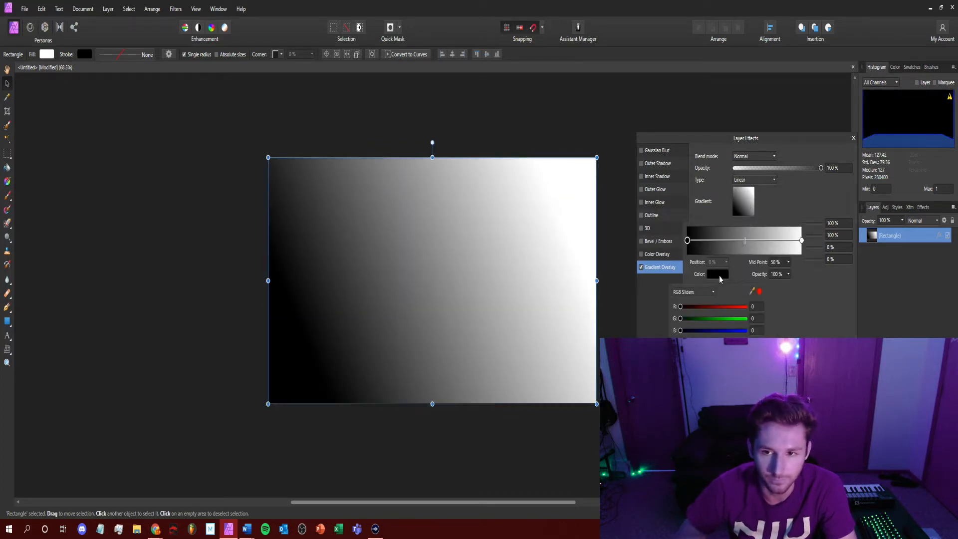
drag(680, 330, 747, 330)
drag(680, 306, 701, 306)
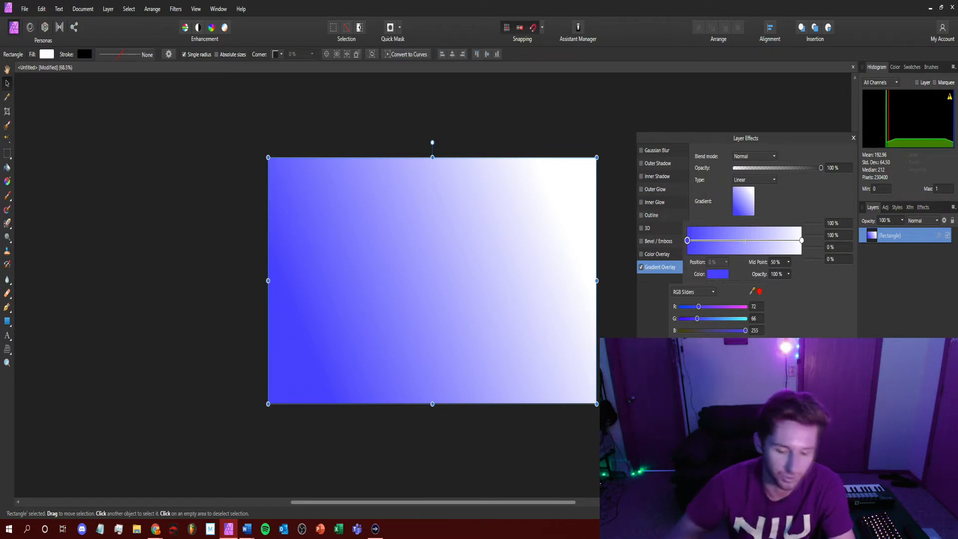
Step: Place the image photoshop_PNG11.png in the middle of the canvas, above the gradient rectangle
key(alt+Tab)
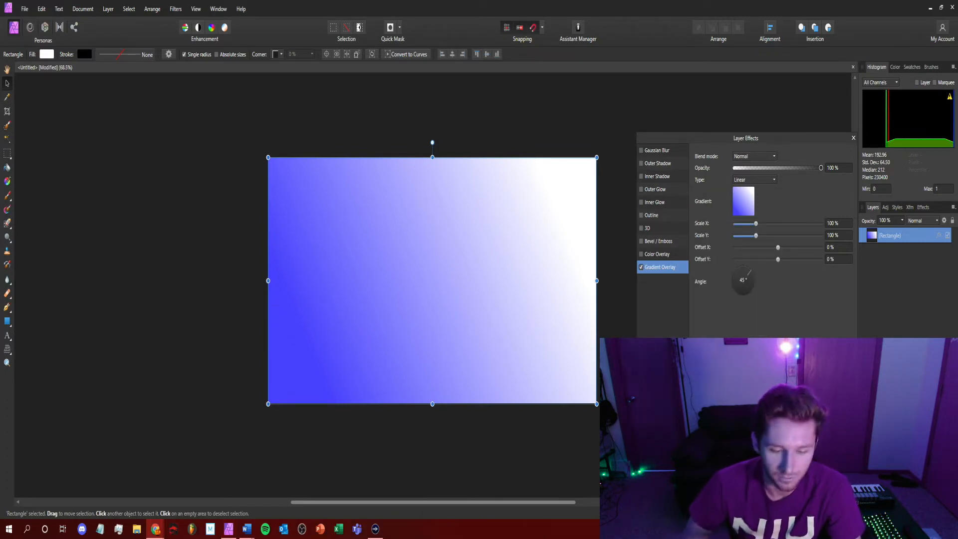
key(ctrl+v)
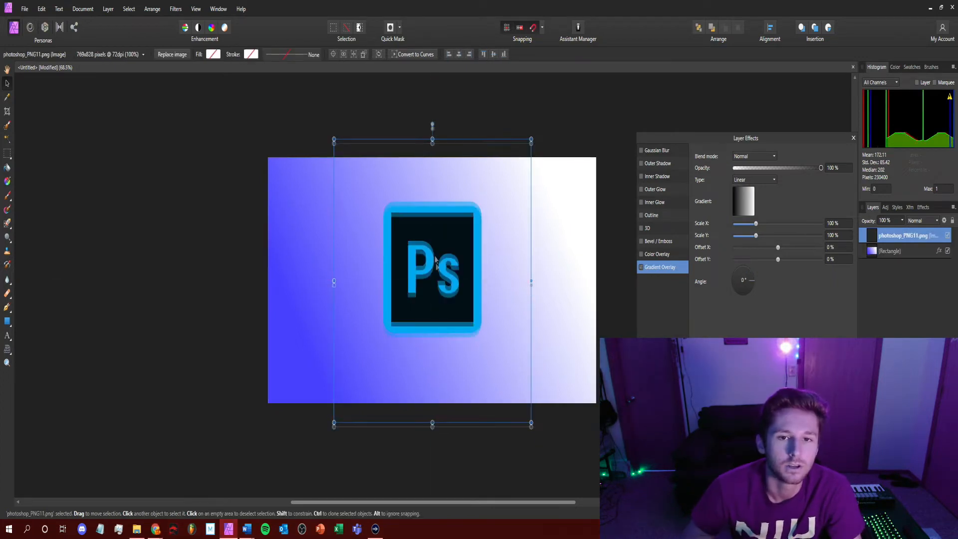
Step: Recolour the background gradient's starting stop with the light blue sampled from the Photoshop logo's border
click(300, 289)
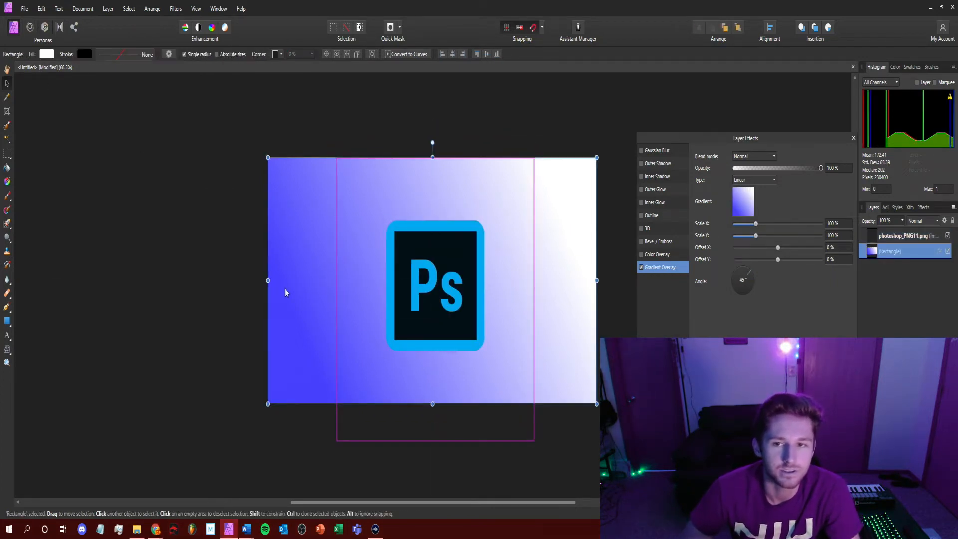
click(747, 196)
click(721, 280)
click(723, 278)
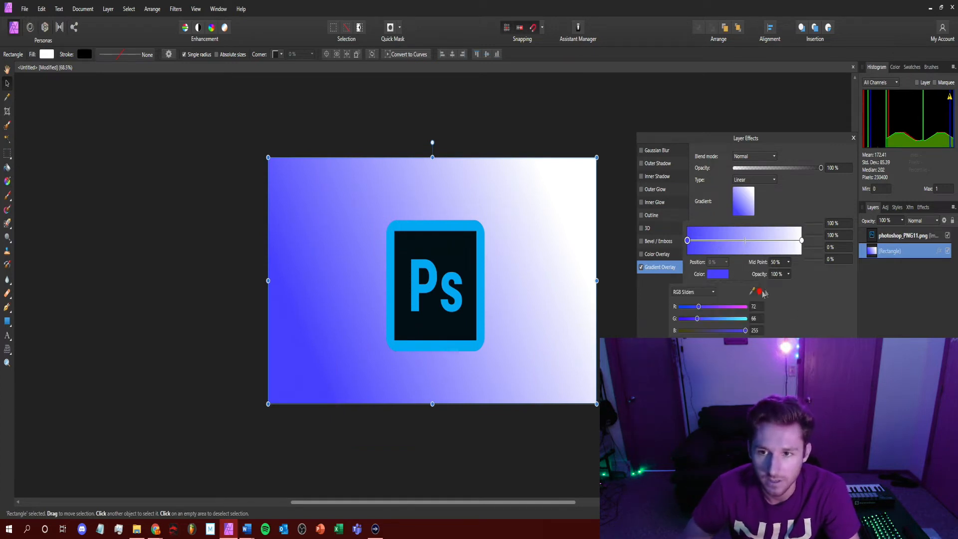
drag(759, 293, 482, 271)
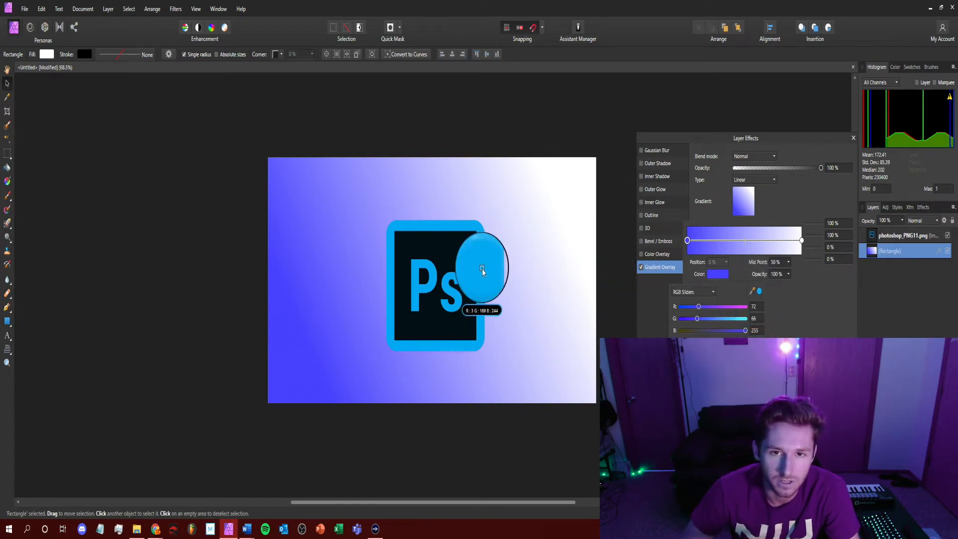
drag(482, 269, 482, 270)
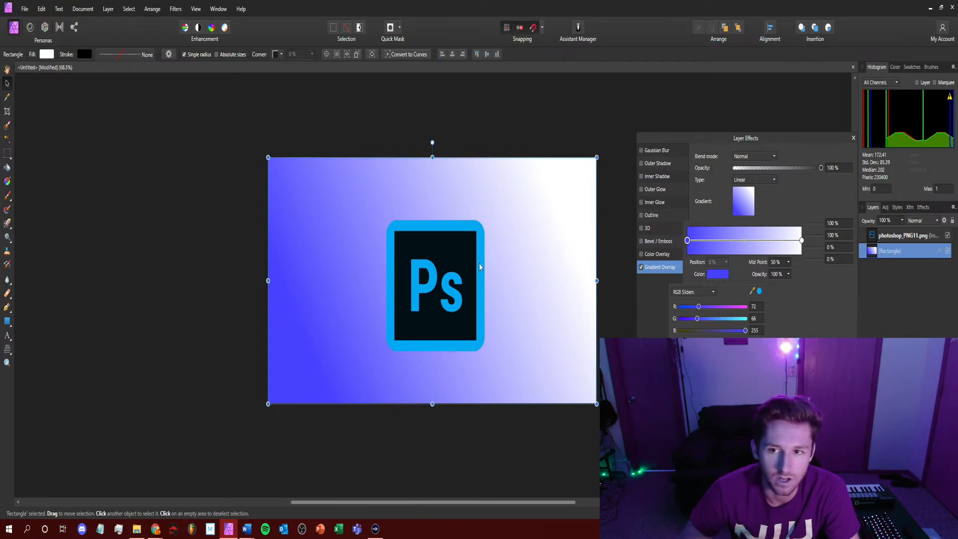
click(759, 292)
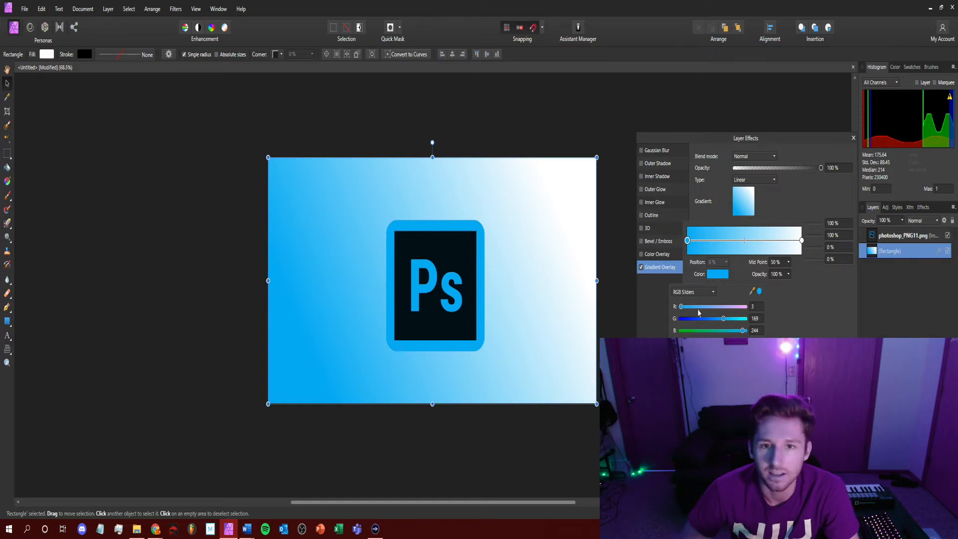
Step: Scale the Photoshop logo image down slightly to about 99%
click(562, 193)
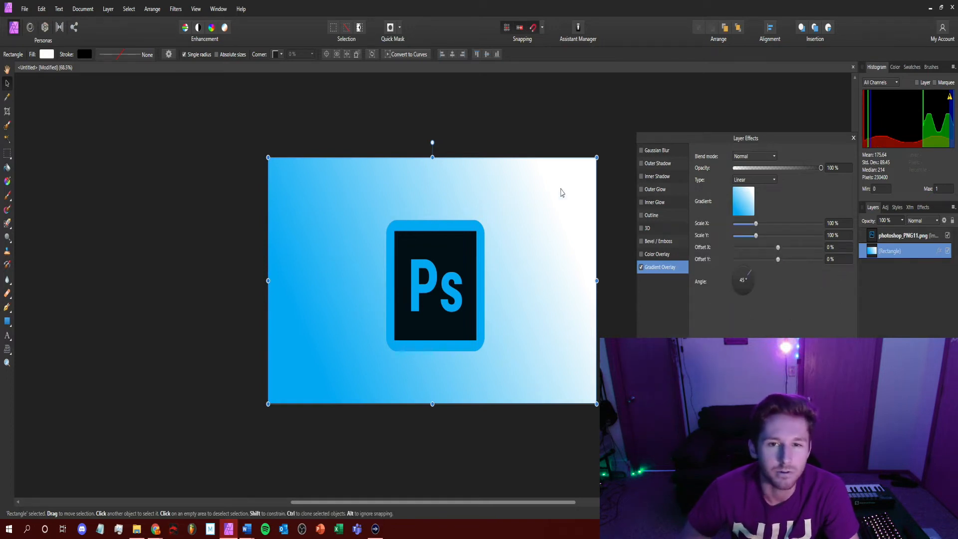
click(447, 279)
drag(559, 156, 531, 162)
Step: Recolour the background gradient's white end stop with the near-black sampled from inside the Photoshop logo
click(580, 213)
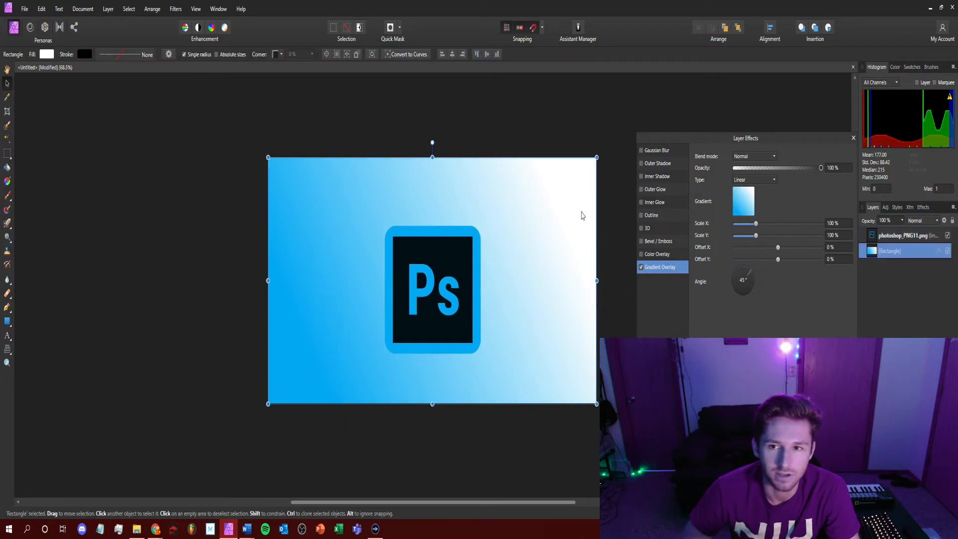
click(745, 202)
click(800, 242)
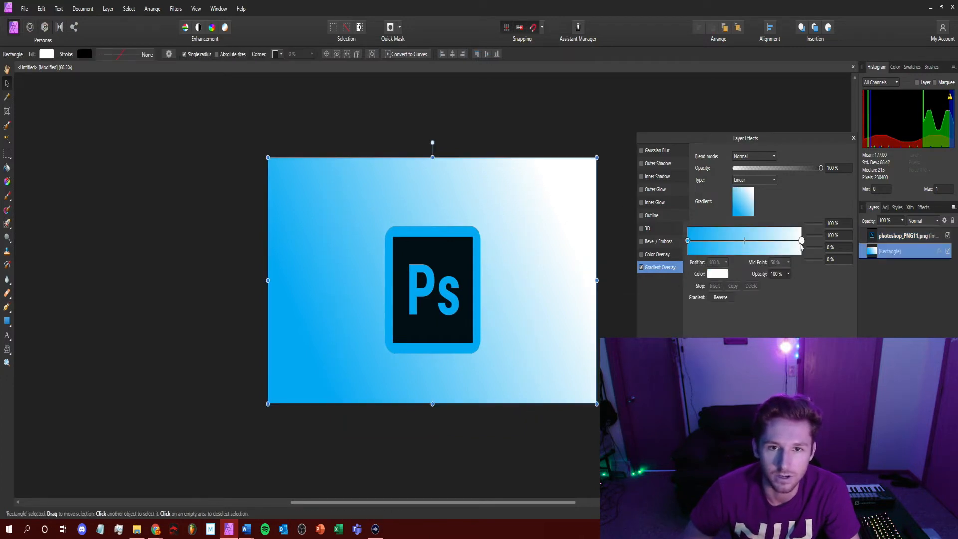
click(715, 275)
drag(759, 292, 424, 269)
click(759, 292)
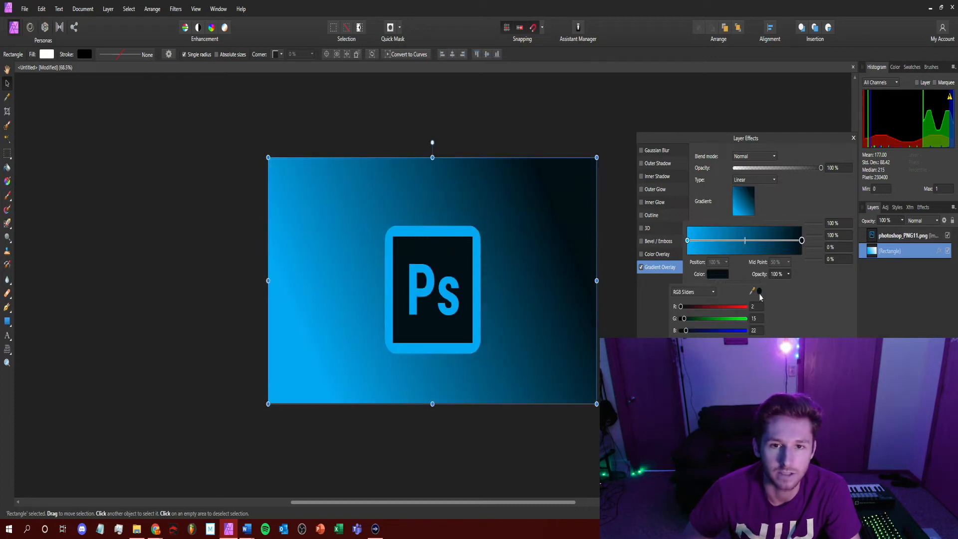
Step: Set the background gradient overlay's angle to 225° and its Scale X to 118%, and close the layer effects
click(155, 170)
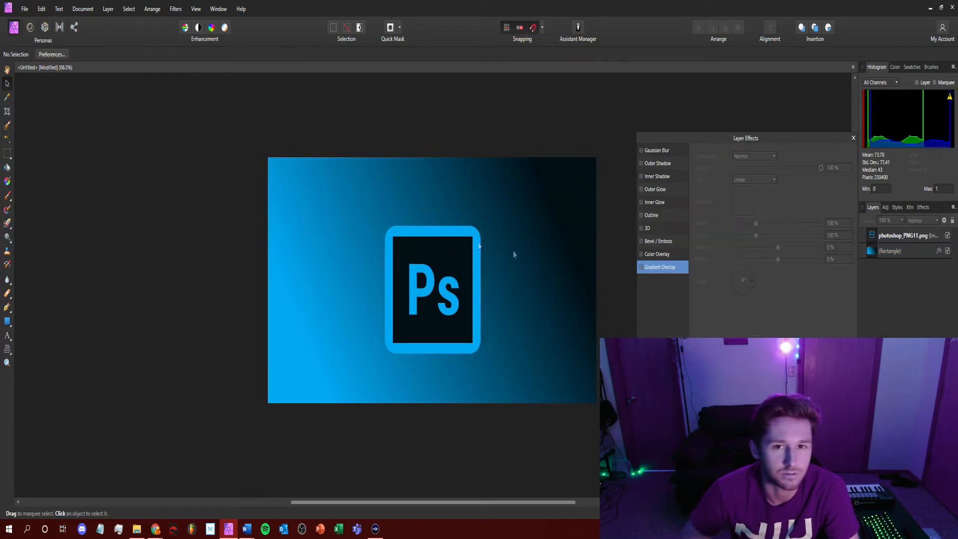
click(344, 214)
click(272, 231)
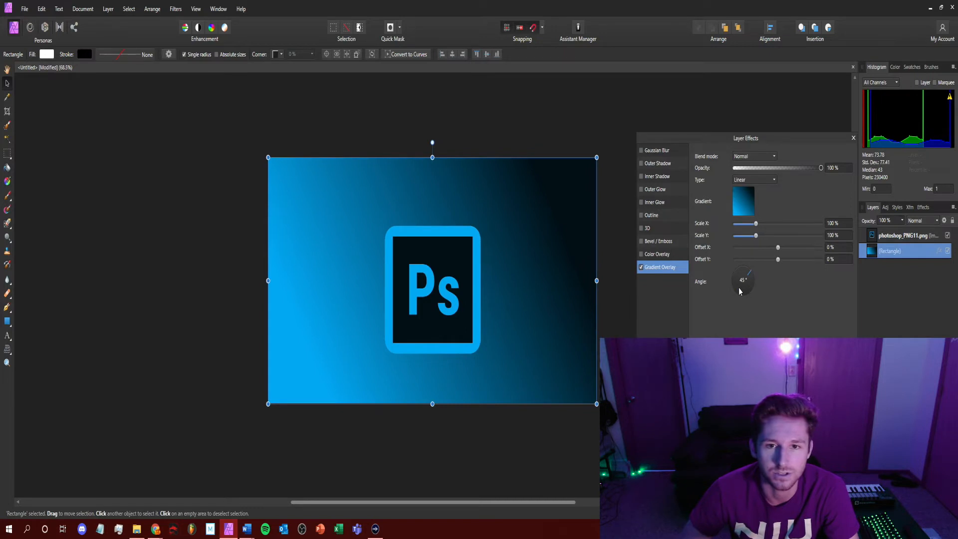
click(740, 291)
drag(756, 223, 762, 236)
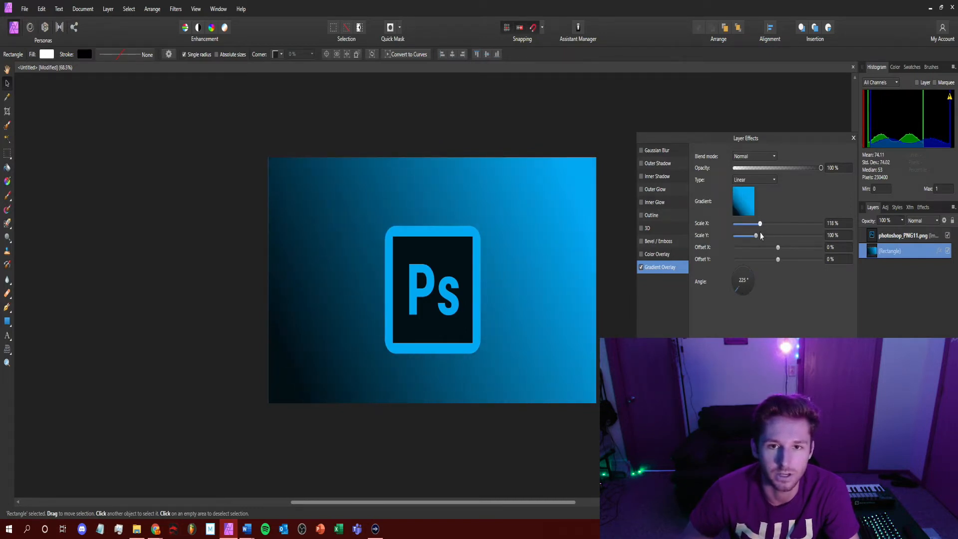
click(457, 143)
click(471, 178)
click(474, 101)
click(447, 256)
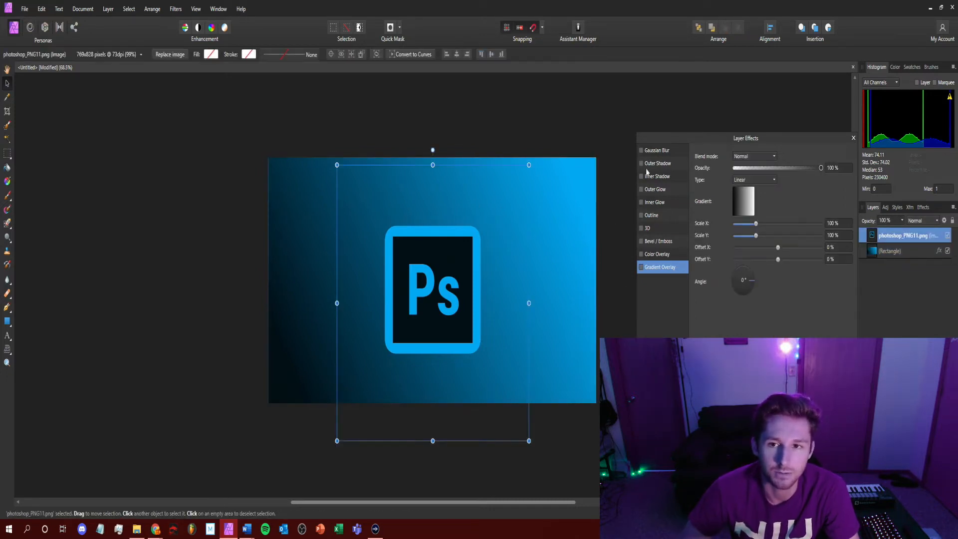
click(678, 120)
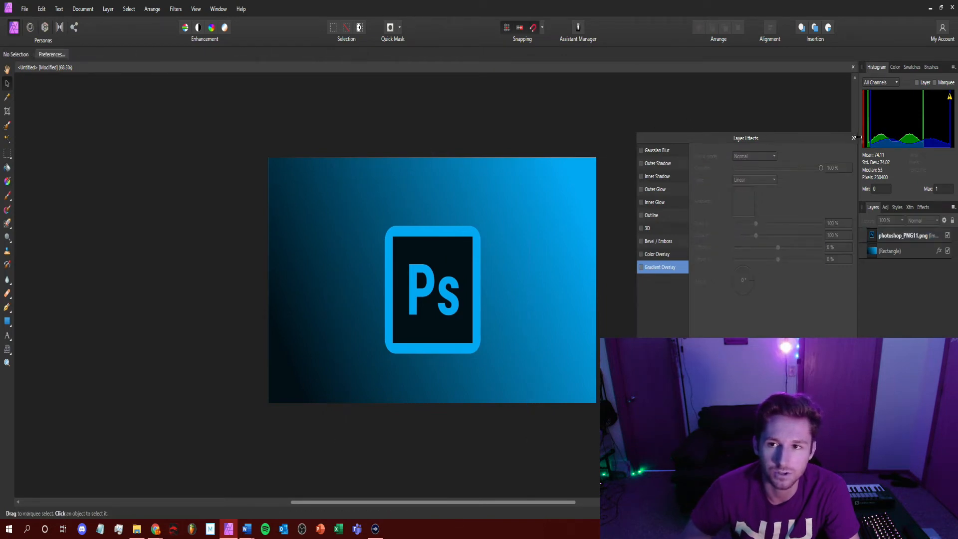
click(853, 137)
Step: Add an outer shadow to the Photoshop logo with 63% opacity and 51% intensity
click(458, 258)
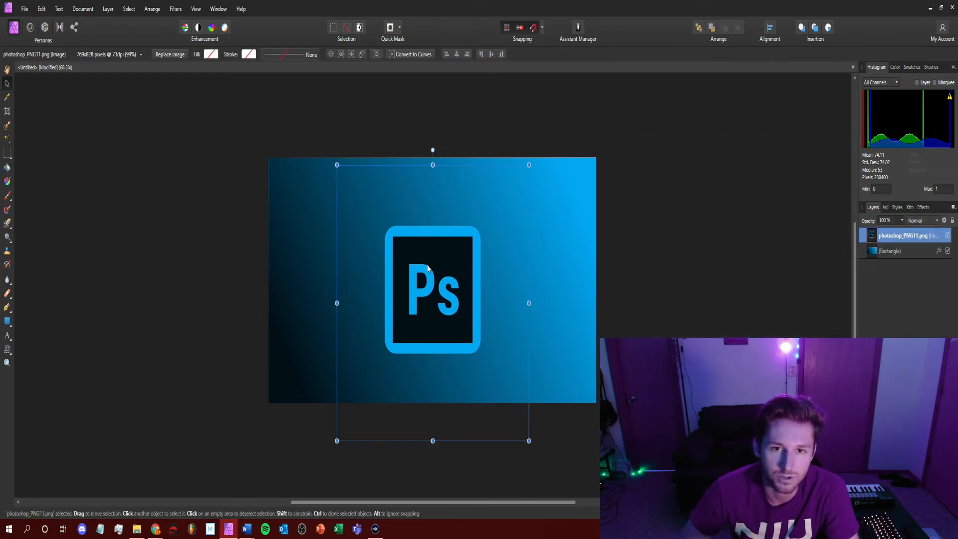
click(552, 251)
click(459, 284)
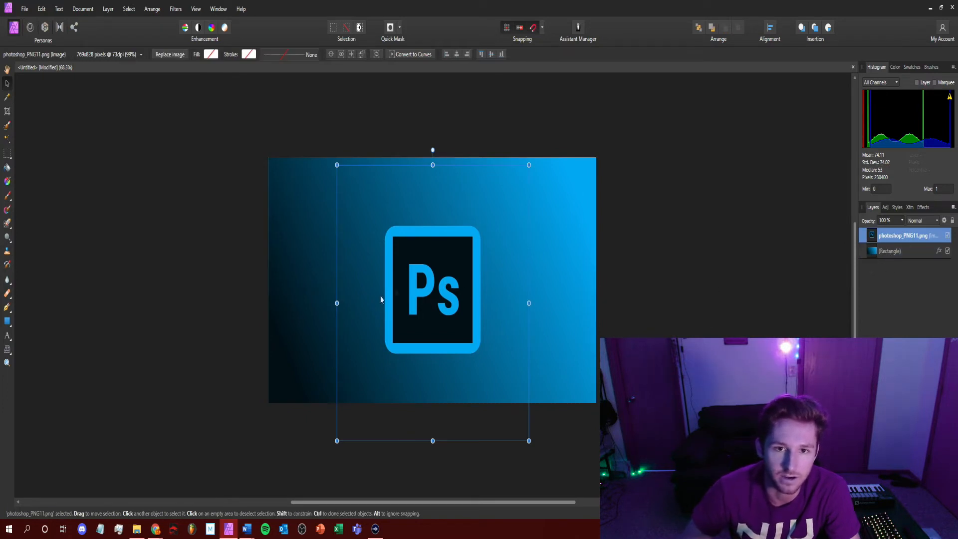
right_click(429, 285)
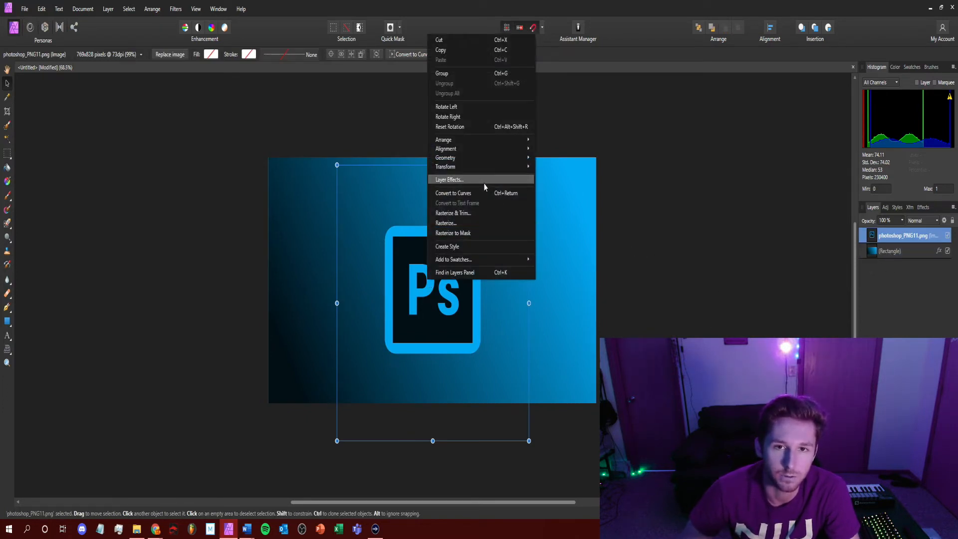
click(483, 185)
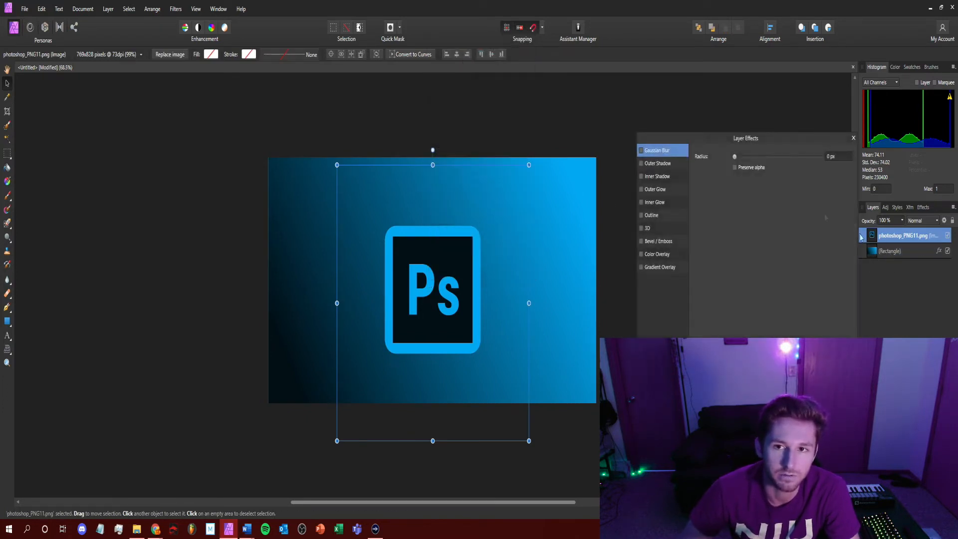
click(661, 164)
drag(780, 172, 789, 171)
drag(734, 205, 778, 205)
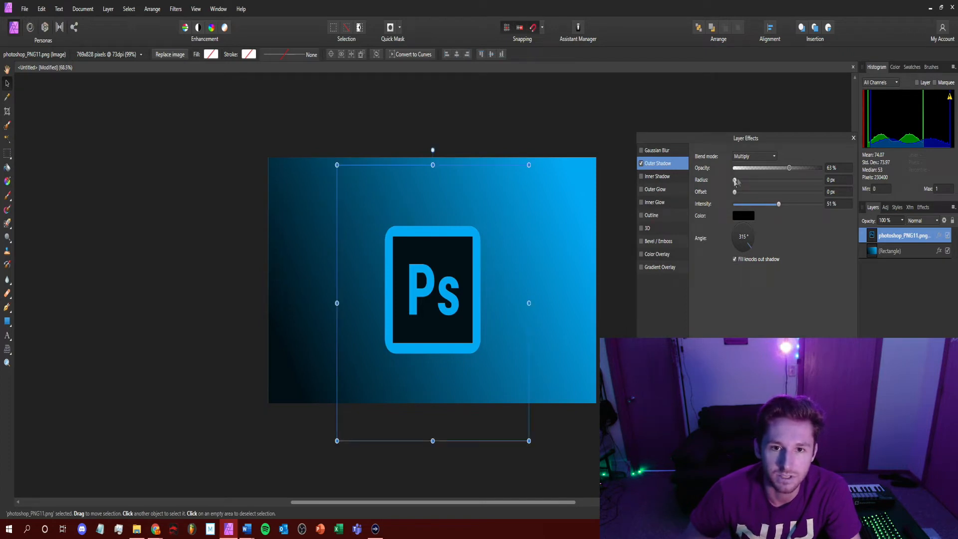
Step: Set the logo's outer shadow to a 45.1 px radius, 8.9 px offset and 56% intensity
drag(735, 180, 782, 214)
drag(735, 194, 764, 193)
mouse_move(752, 231)
mouse_down()
mouse_move(741, 246)
mouse_move(750, 248)
mouse_up()
drag(764, 196, 771, 204)
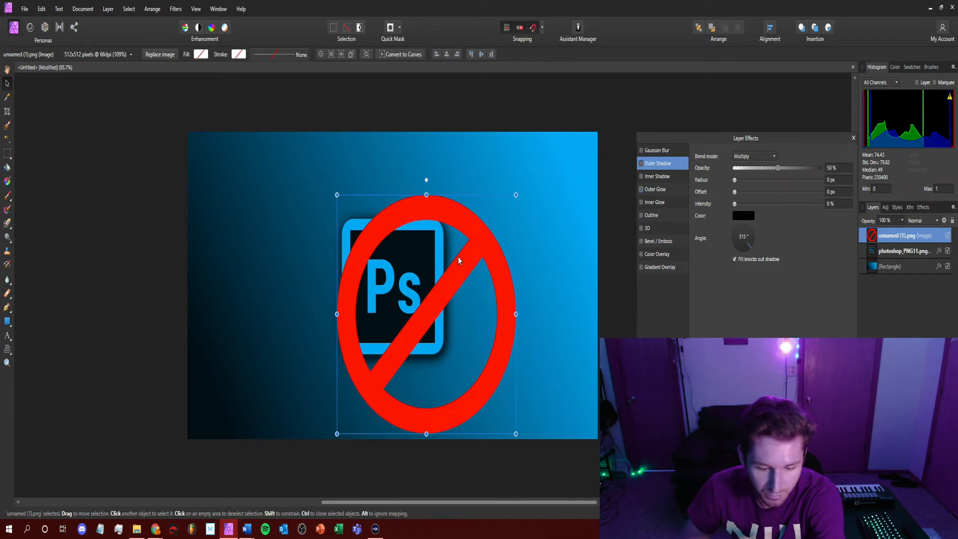
Step: Delete the red prohibition sign image and draw a thin, wide rectangle across the logo's lower edge
key(Delete)
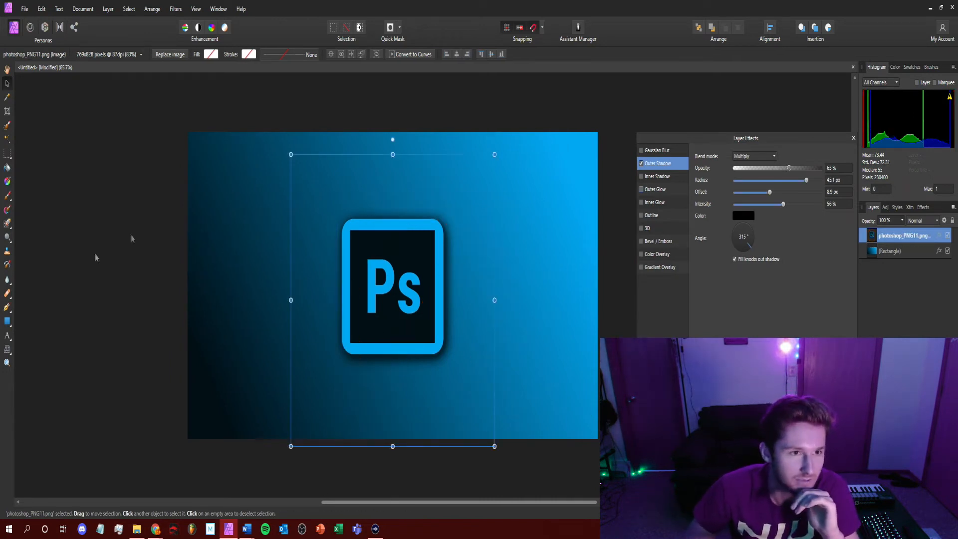
click(6, 321)
drag(316, 353, 463, 335)
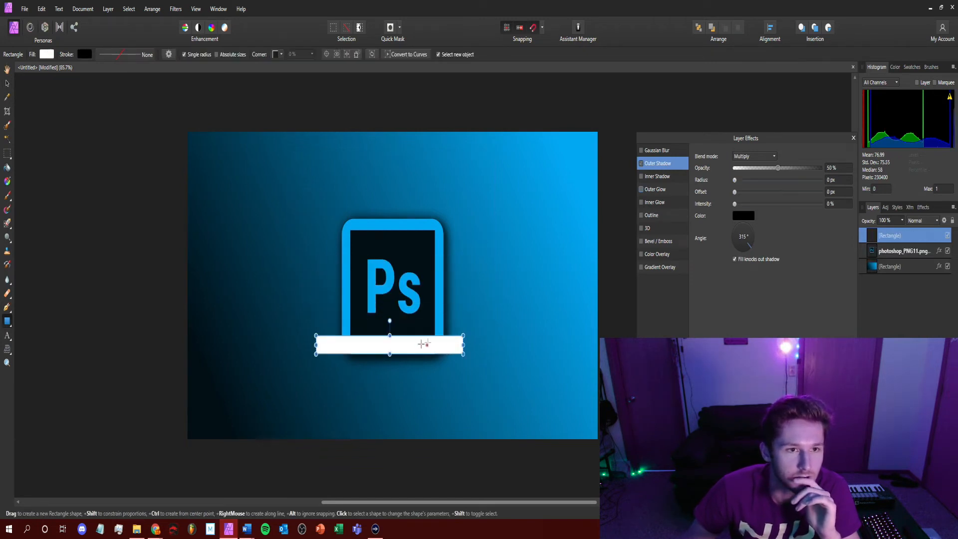
Step: Fill the thin rectangle with solid red, RGB 255, 0, 0
click(46, 54)
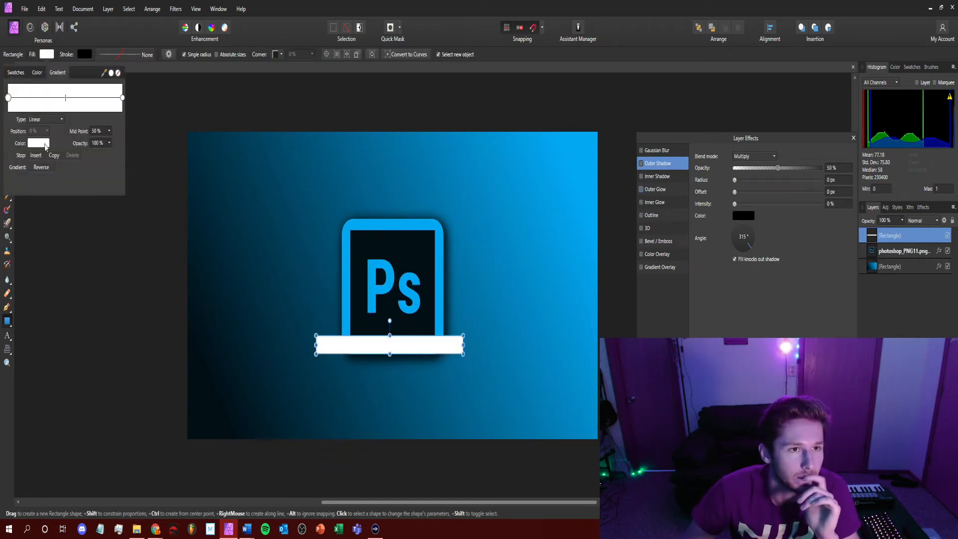
click(39, 143)
drag(36, 235, 6, 231)
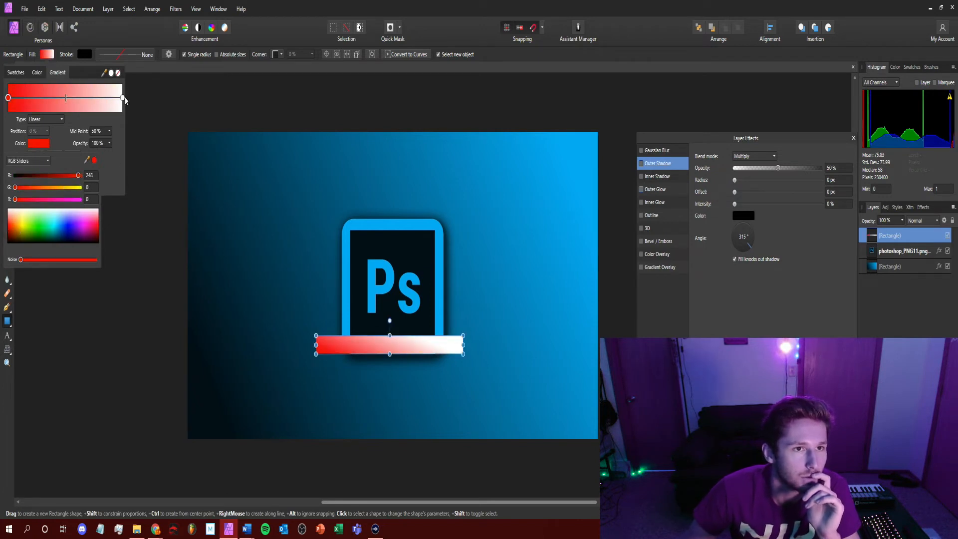
click(36, 75)
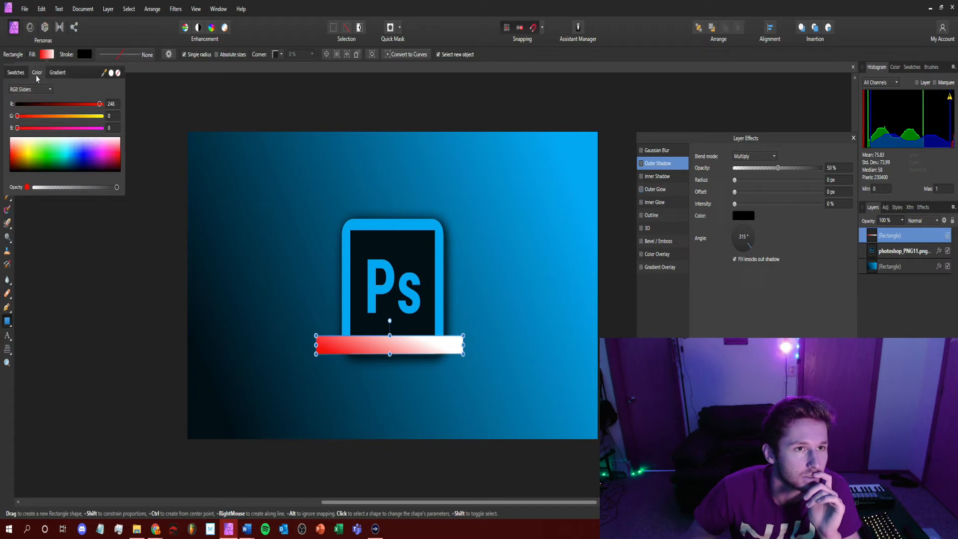
click(28, 188)
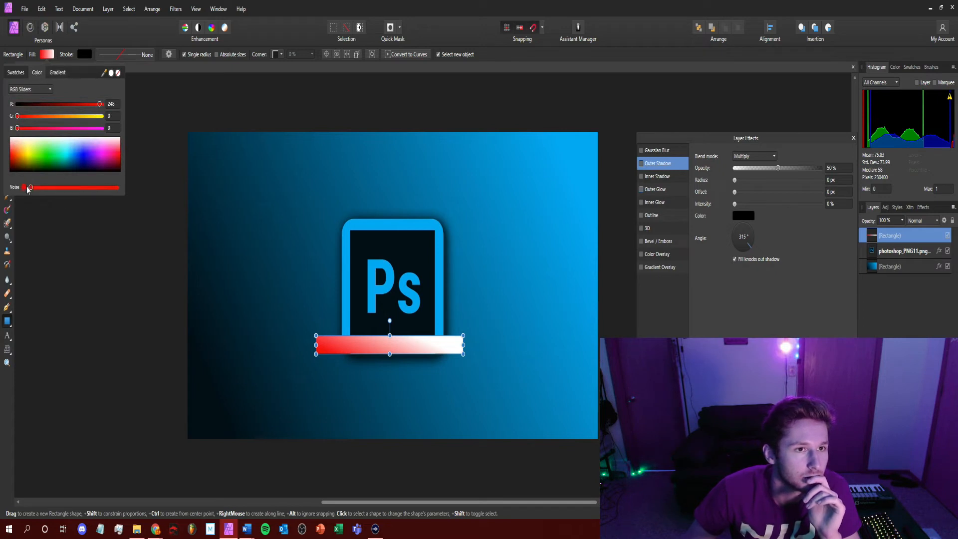
drag(98, 108, 109, 97)
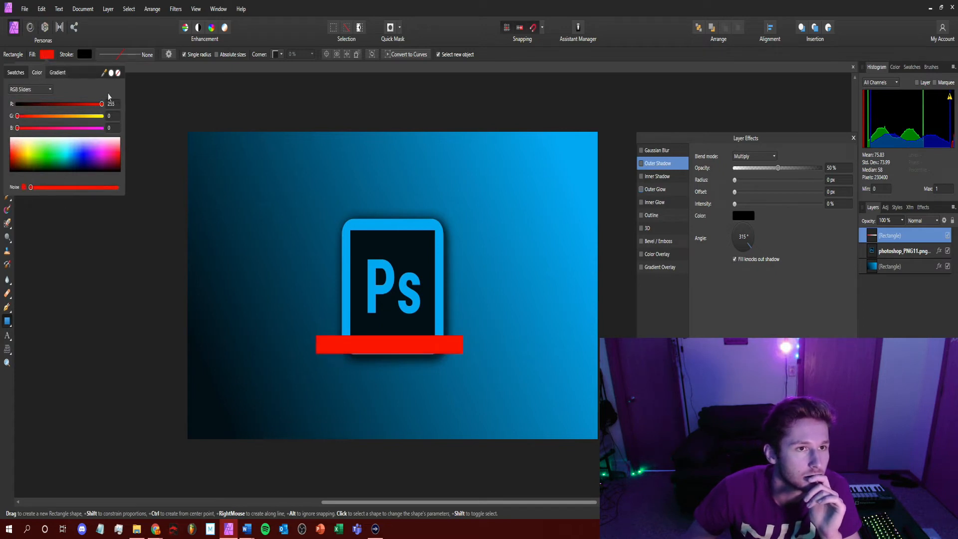
click(180, 81)
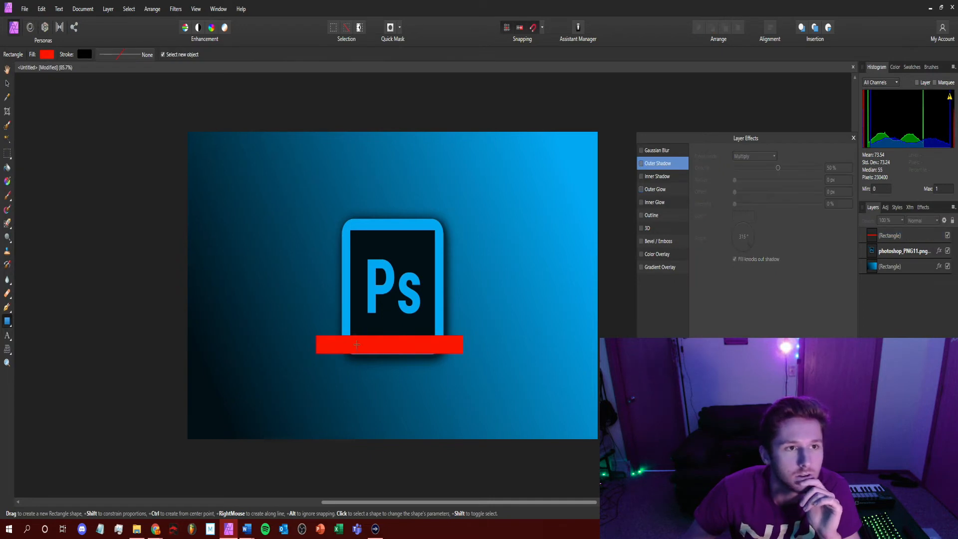
Step: Rotate the red bar into a diagonal slash rising from the logo's lower-left to its upper-right corner
click(6, 83)
click(379, 342)
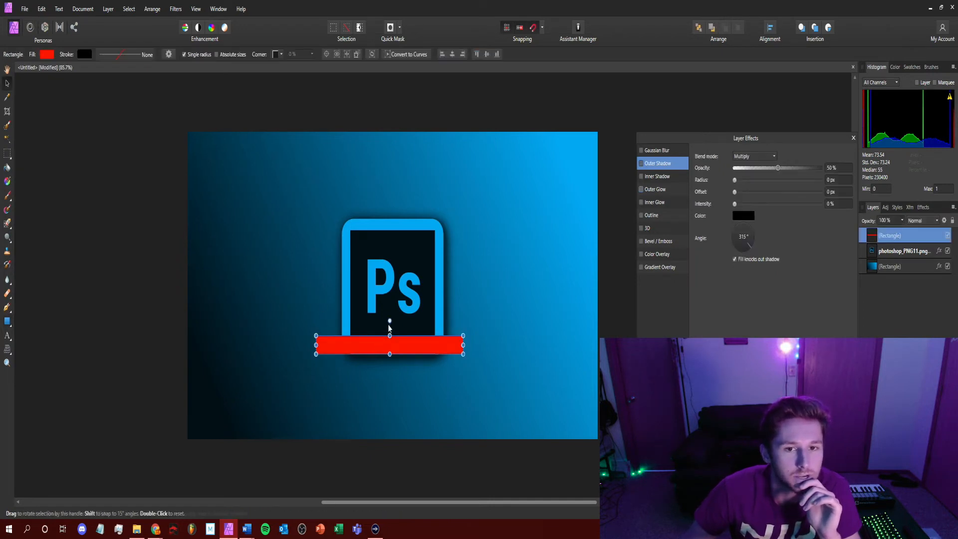
drag(390, 322, 385, 320)
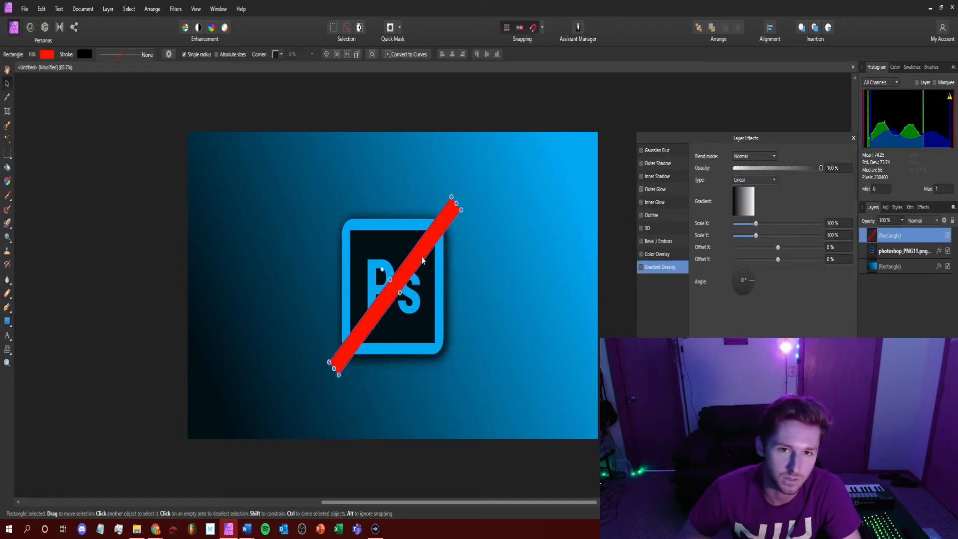
Step: Duplicate the red bar, flip the copy horizontally and cross it over the first to form an X on the logo
drag(411, 260, 456, 299)
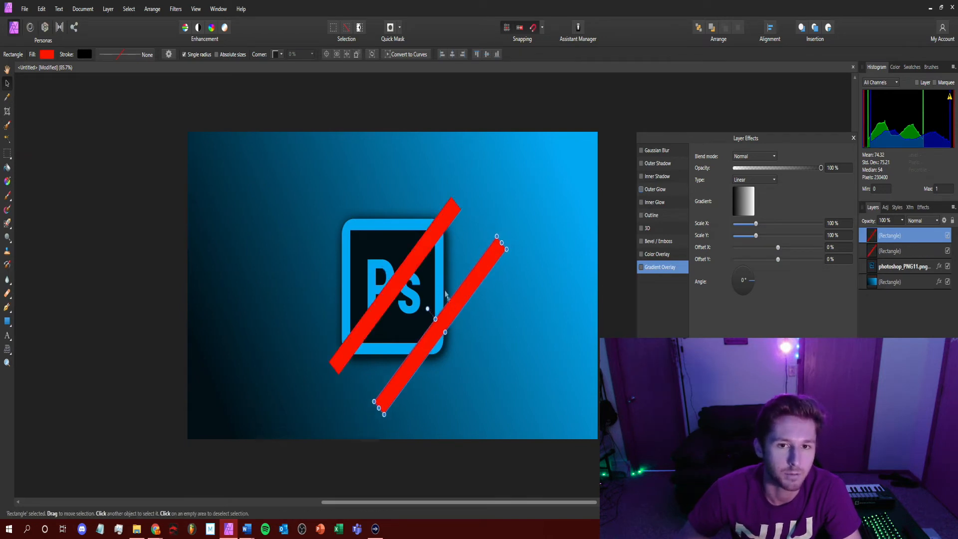
right_click(453, 306)
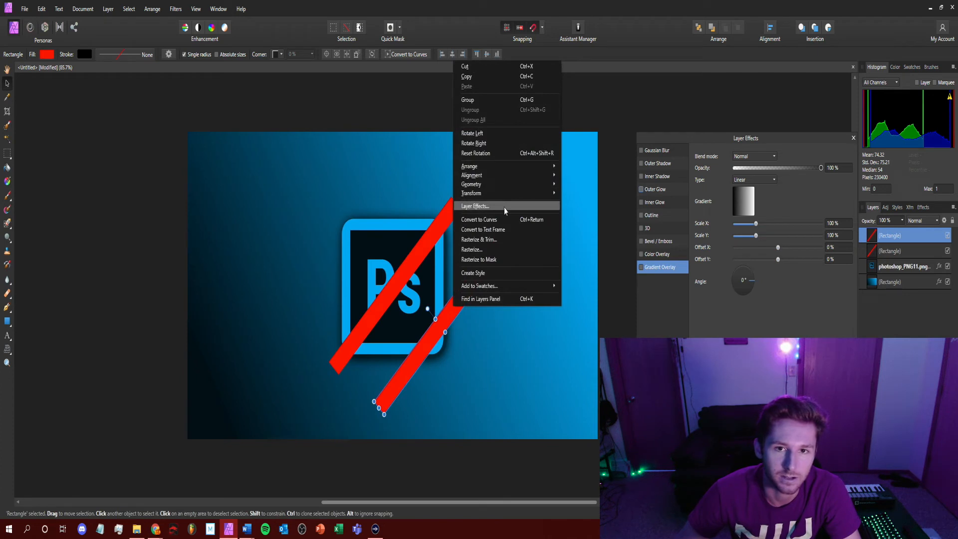
mouse_move(502, 197)
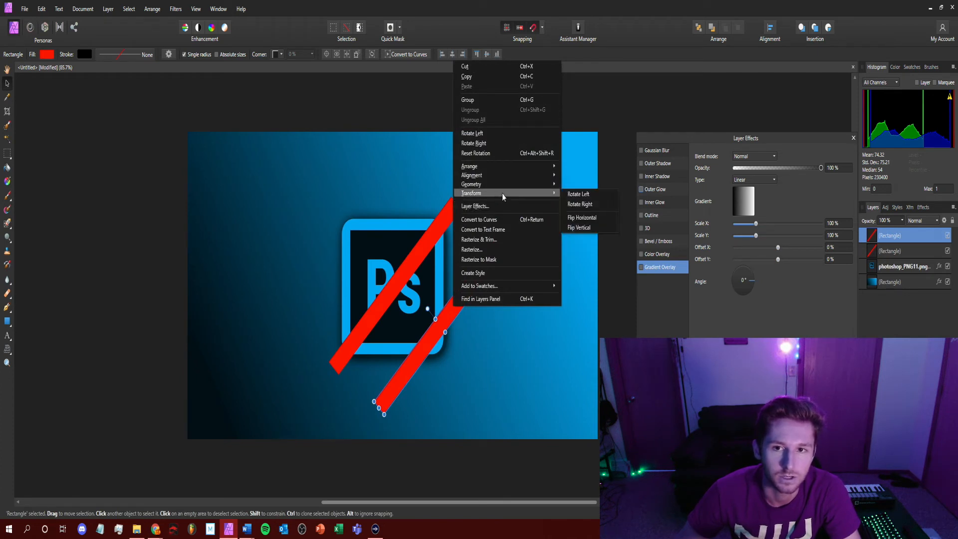
click(606, 217)
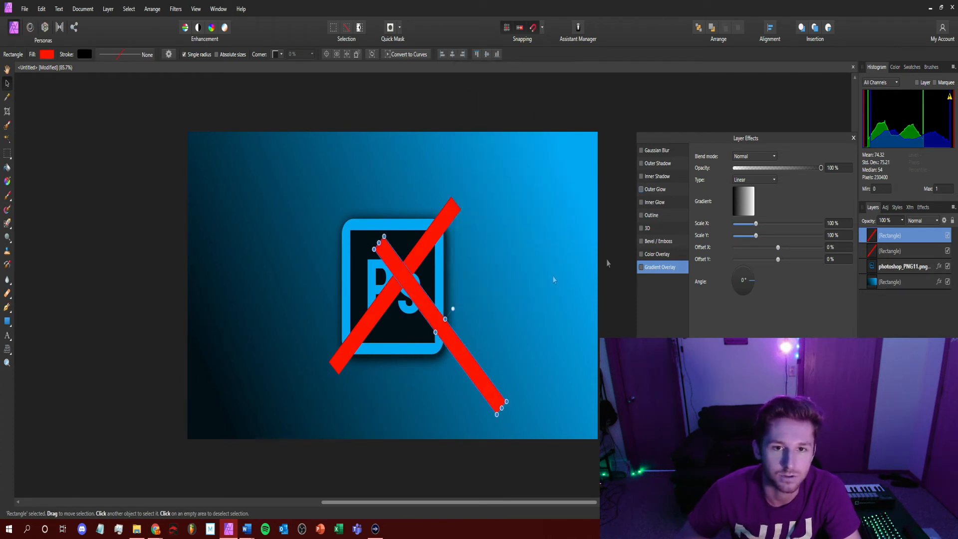
drag(453, 339, 414, 315)
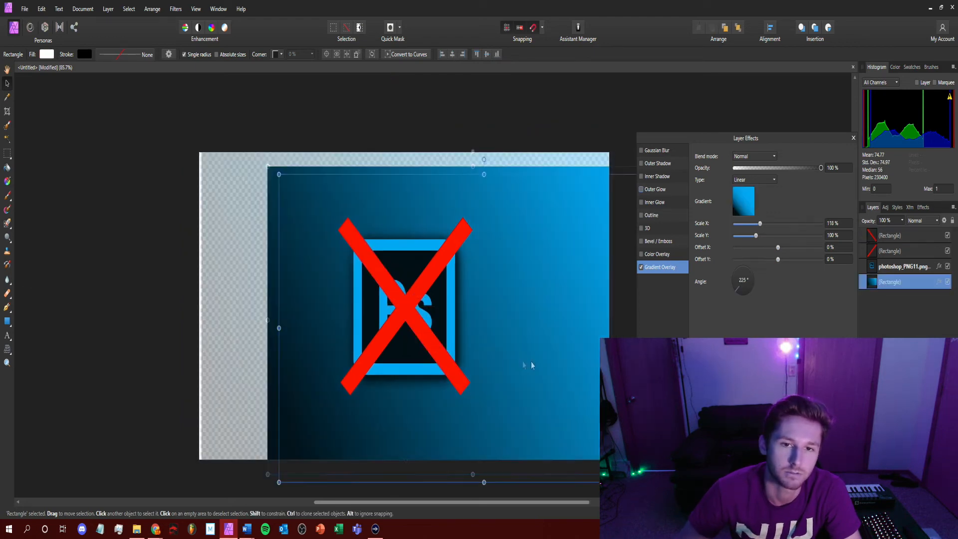
Step: Undo the background rectangle's move and delete the flipped red bar, keeping a single slash
drag(522, 365, 545, 366)
key(ctrl+z)
click(436, 352)
drag(436, 353, 708, 392)
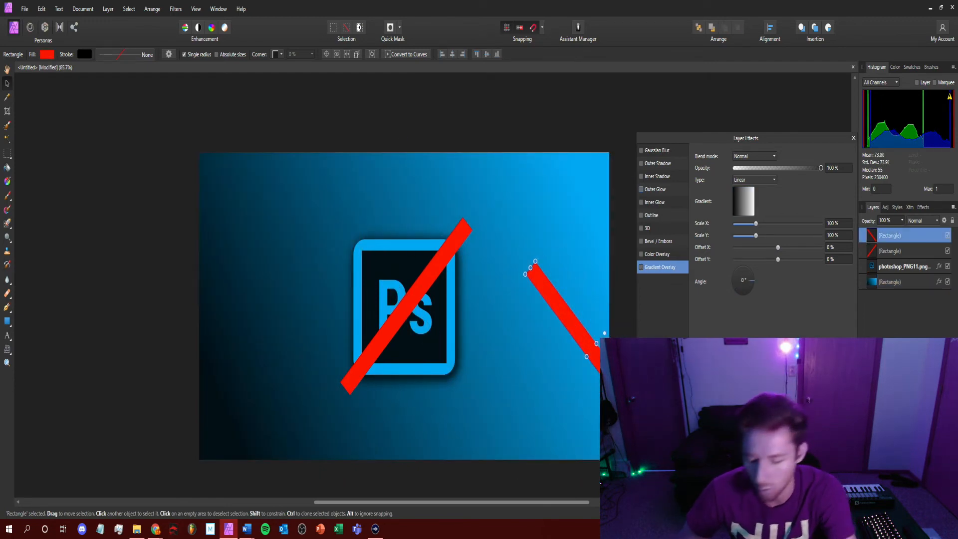
key(Delete)
click(511, 274)
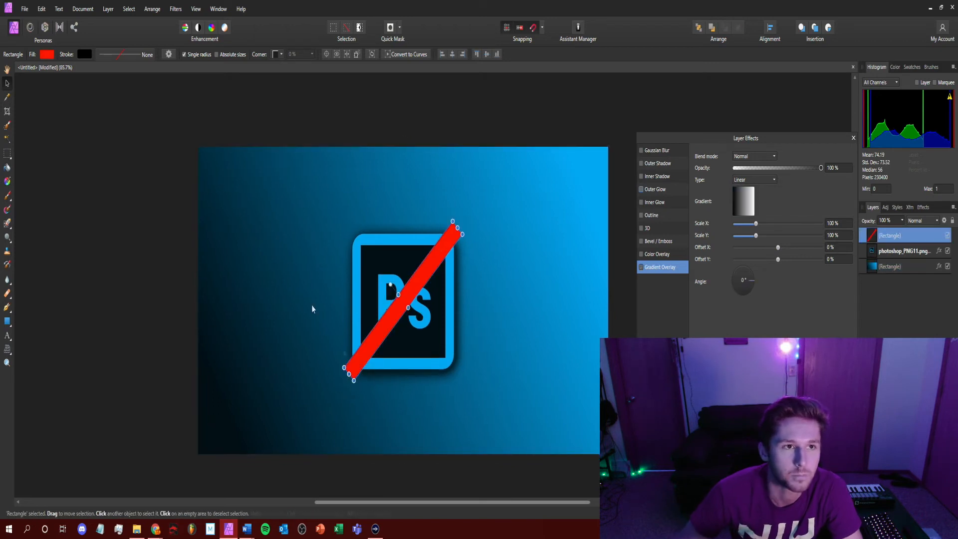
click(71, 167)
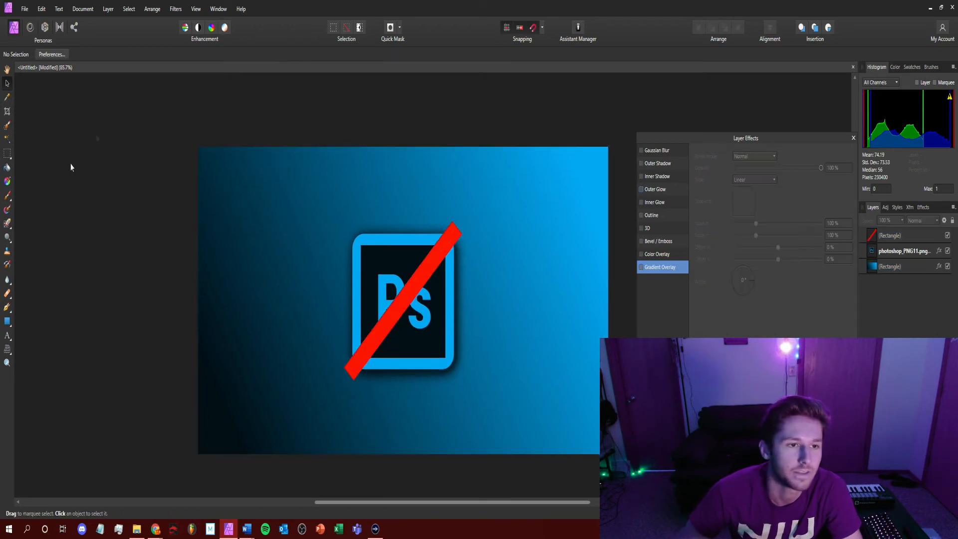
Step: Add the art text "Photoshop" across the upper part of the thumbnail and scale it down to about 180.1 pt
click(7, 336)
drag(222, 172, 308, 258)
text(P)
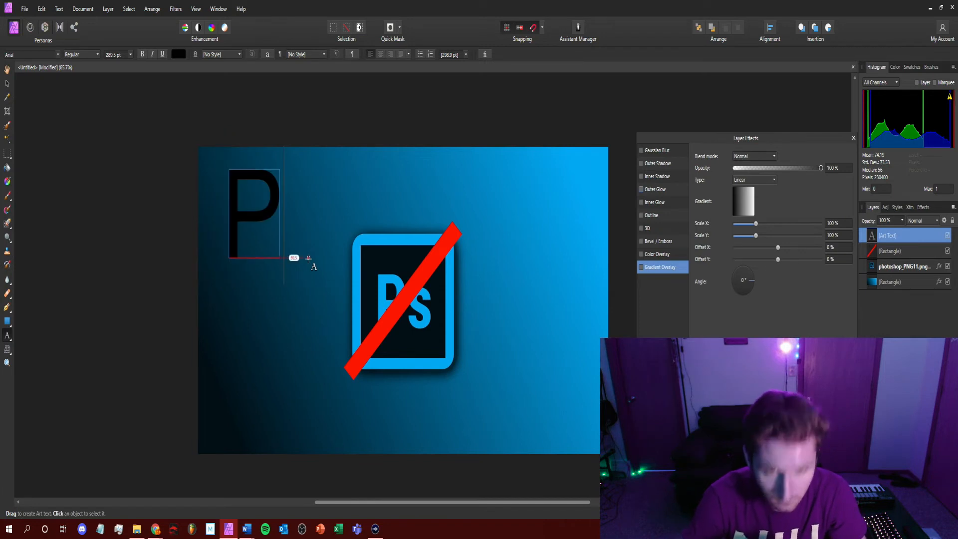
text(hotoshop)
key(Escape)
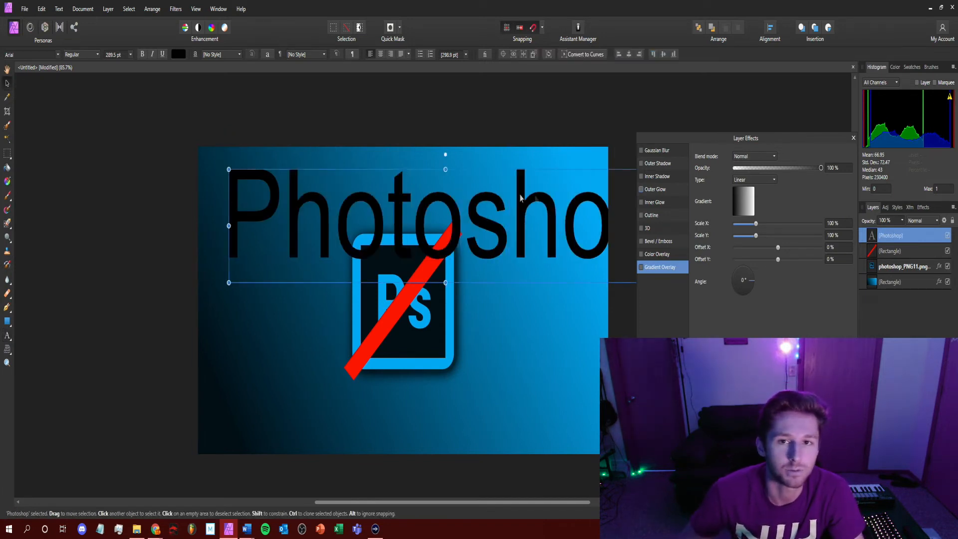
drag(552, 186, 491, 181)
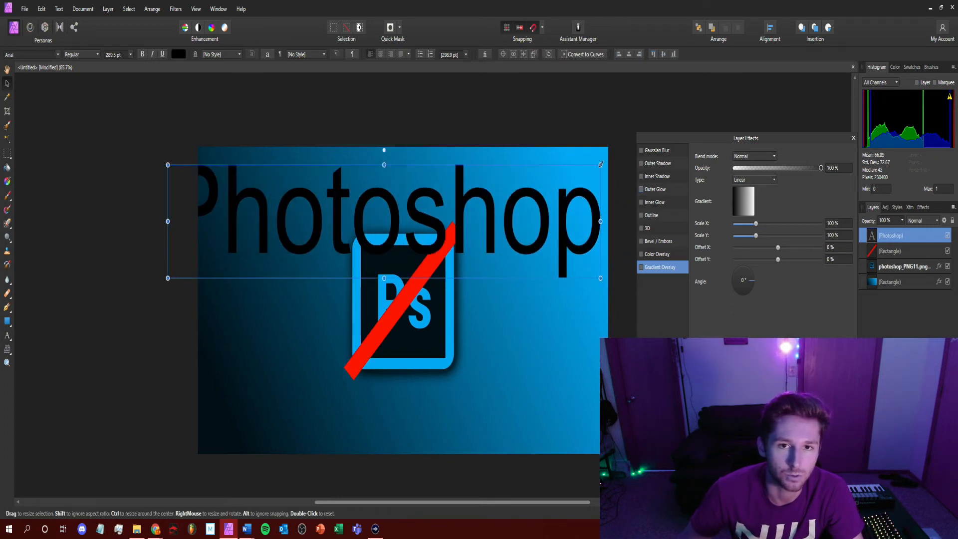
mouse_move(601, 164)
mouse_down()
mouse_move(398, 232)
mouse_move(445, 193)
mouse_move(404, 276)
mouse_up()
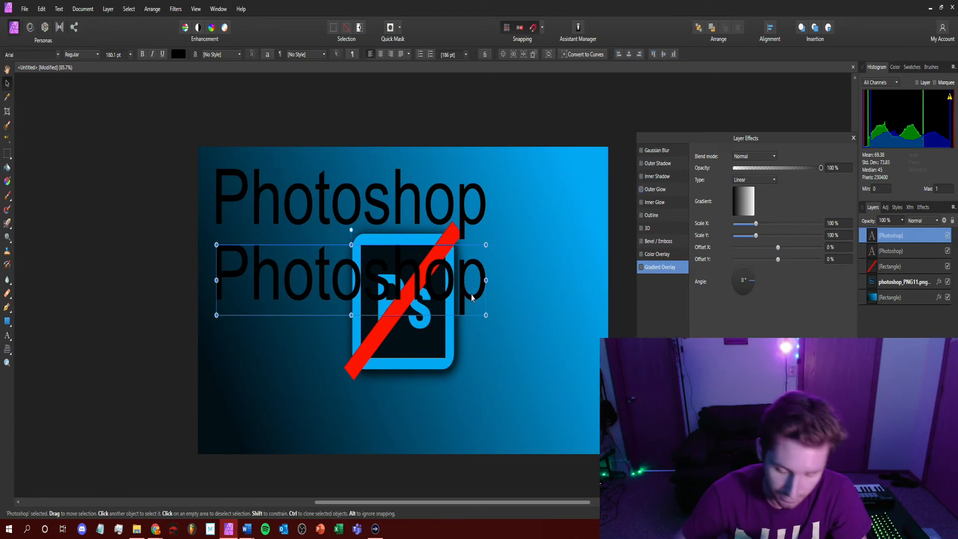
Step: Duplicate the "Photoshop" text directly below the original and change the copy to read "Alternative"
key(ctrl+z)
ctrl+drag(376, 196, 369, 267)
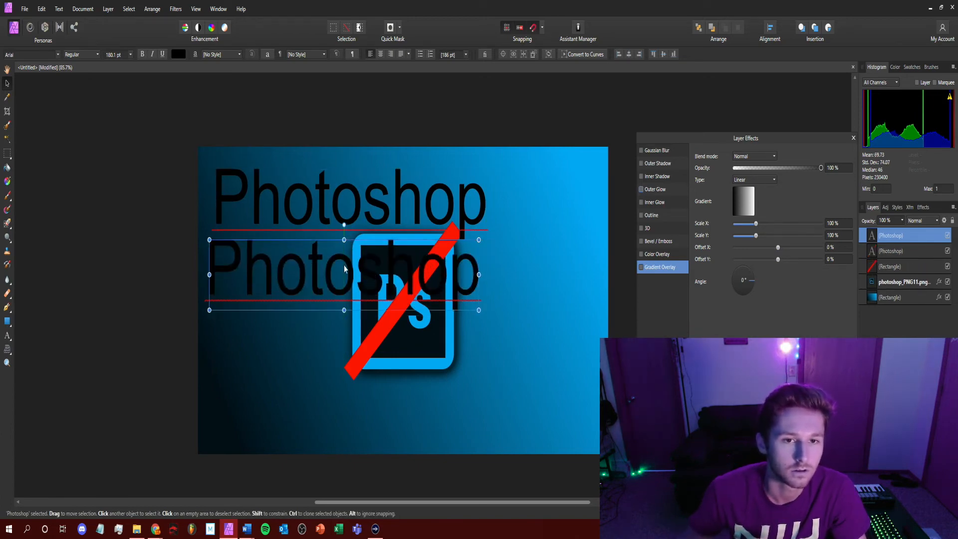
double_click(384, 271)
key(BackSpace)
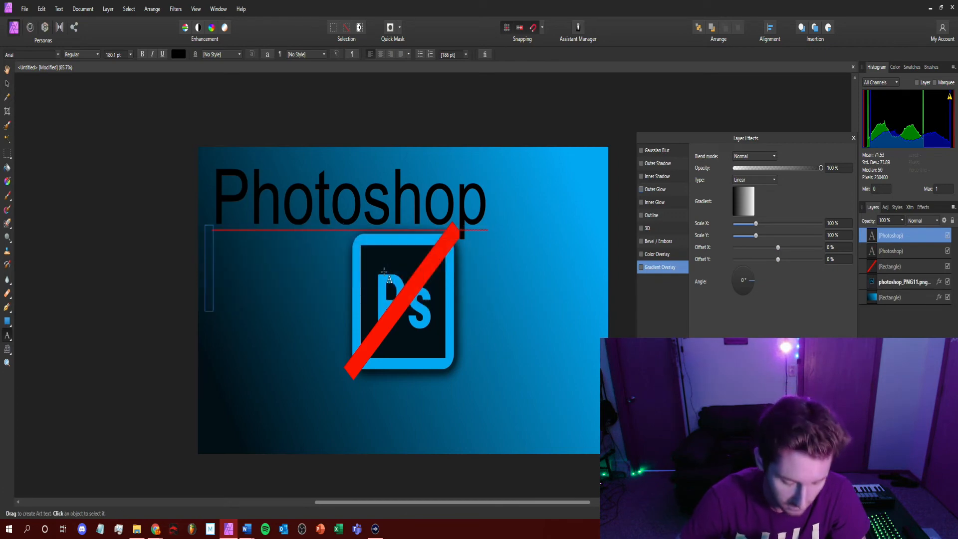
text(Alt)
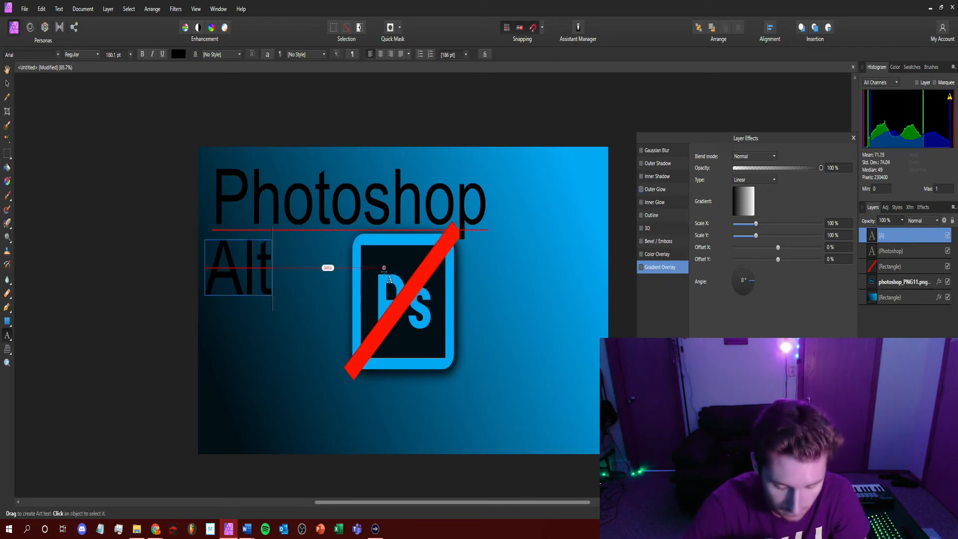
text(ernative)
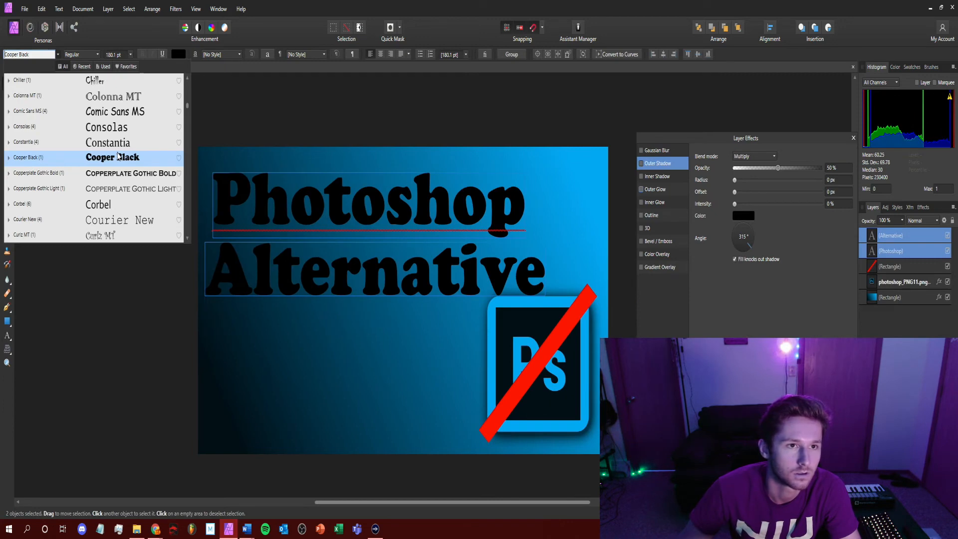
Step: Set both text lines to the Edwardian Script ITC font
scroll(120, 164, down, 10)
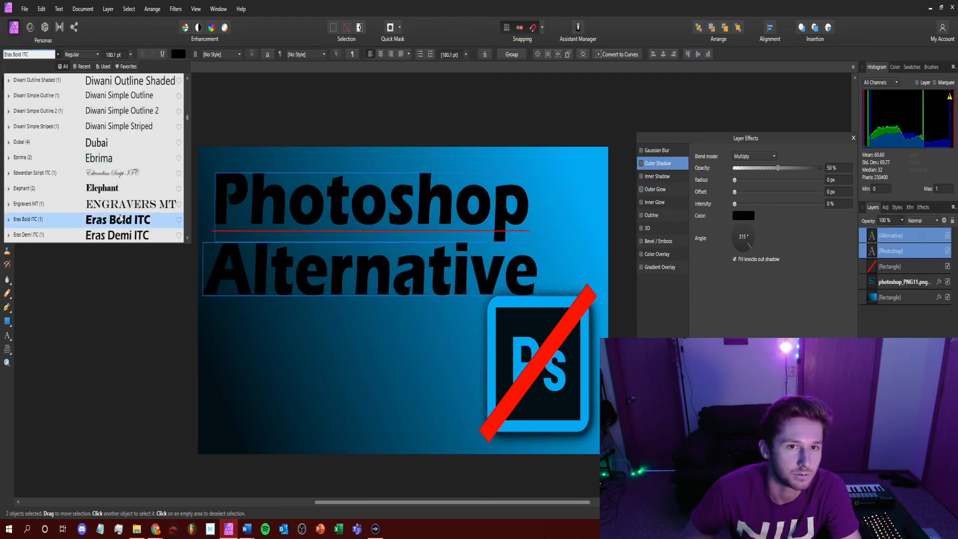
scroll(125, 219, up, 1)
click(125, 220)
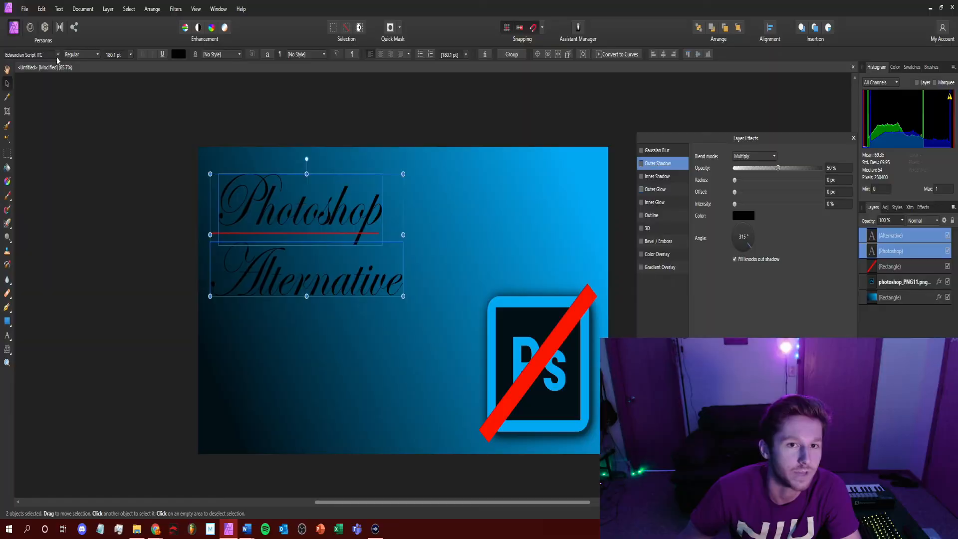
Step: Change the font of both text lines to Eras Bold ITC
click(58, 55)
scroll(115, 156, up, 2)
scroll(115, 155, up, 5)
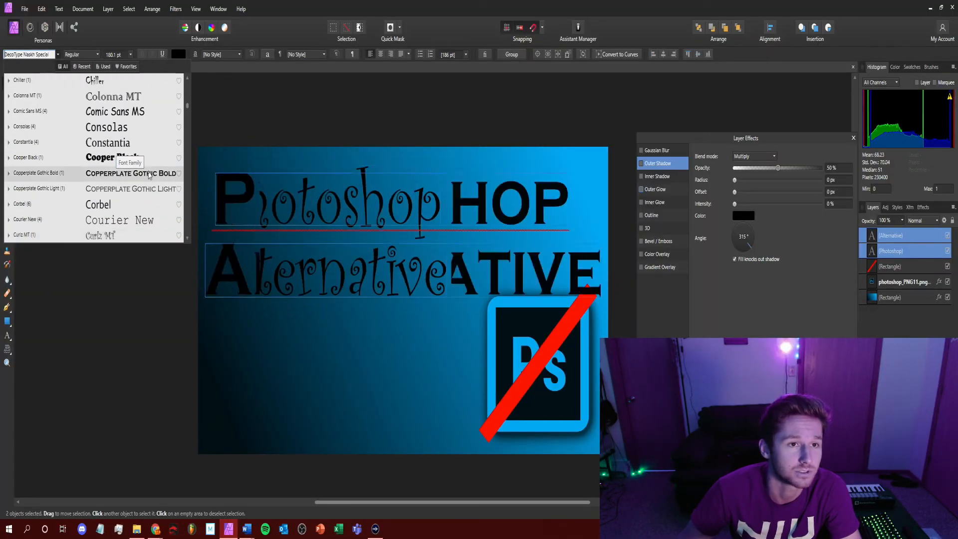
scroll(124, 189, down, 4)
click(120, 186)
Step: Scale both text lines down together to 113.8 pt and move them beside the Photoshop logo
drag(537, 173, 488, 201)
key(ctrl+z)
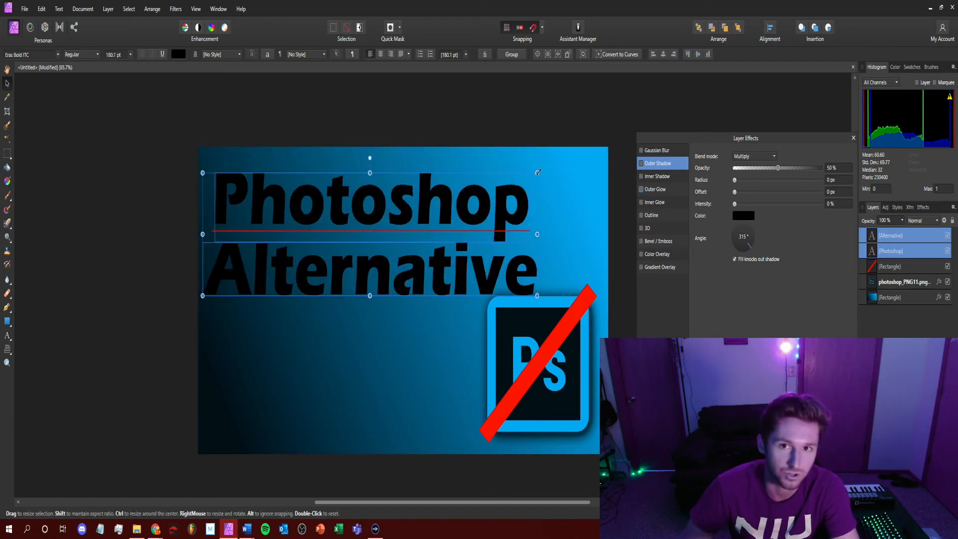
drag(538, 172, 475, 195)
drag(406, 221, 357, 235)
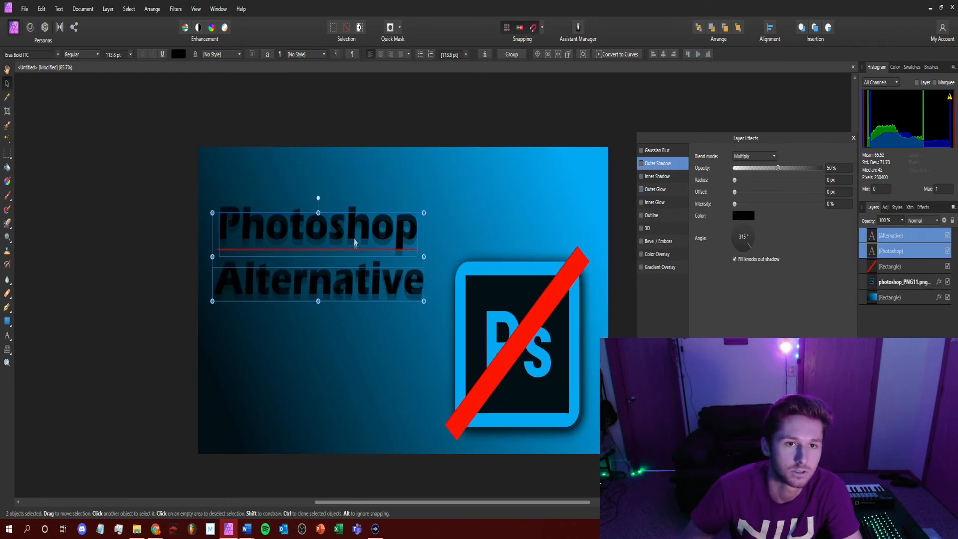
Step: Duplicate the "Photoshop" text above the original and change the copy to read "Cheaper"
drag(354, 242, 331, 209)
click(333, 265)
double_click(332, 209)
text(Cheaper)
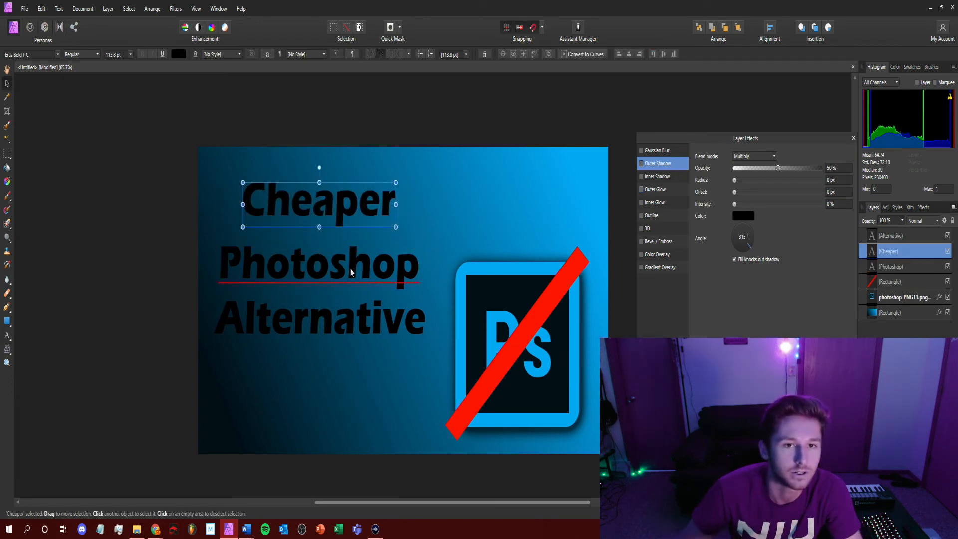
Step: Select all three text lines and move them down together toward the vertical middle of the thumbnail
click(352, 270)
click(343, 107)
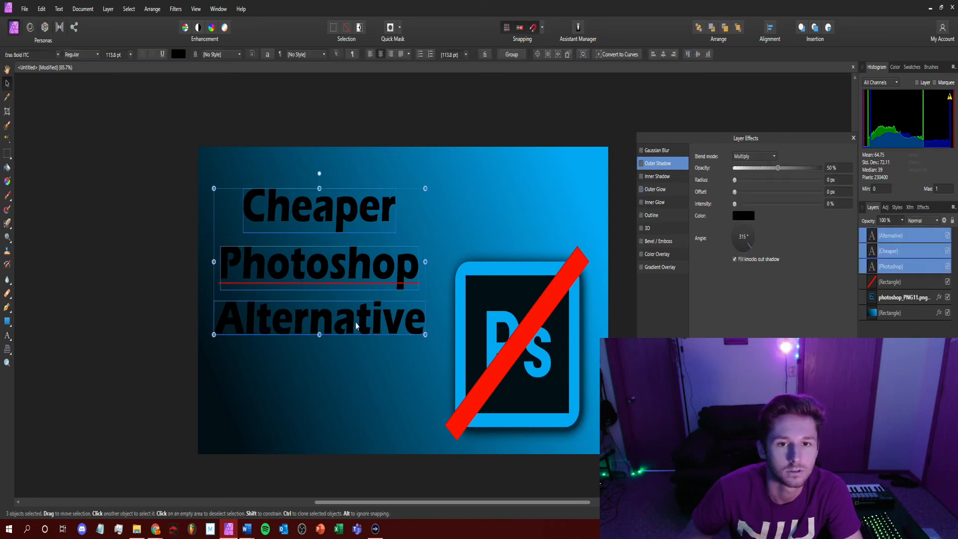
drag(356, 325, 361, 366)
Step: Move the Photoshop logo and its red slash up together so they sit level with the text block
click(507, 304)
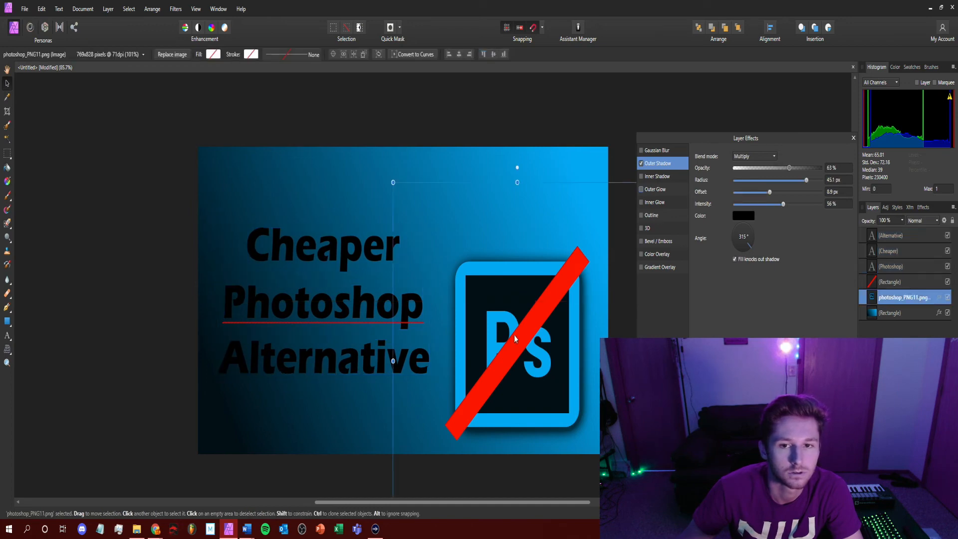
shift+click(515, 339)
drag(519, 336, 514, 286)
Step: Apply a Color Overlay to all three text lines using the bright blue sampled from the logo (RGB 3, 169, 244)
click(313, 246)
shift+click(317, 302)
shift+click(319, 358)
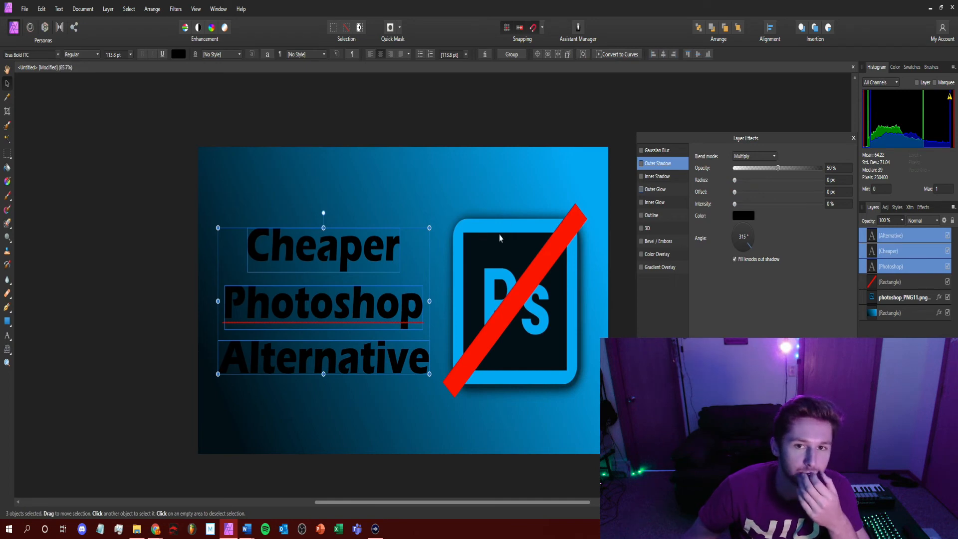
click(642, 255)
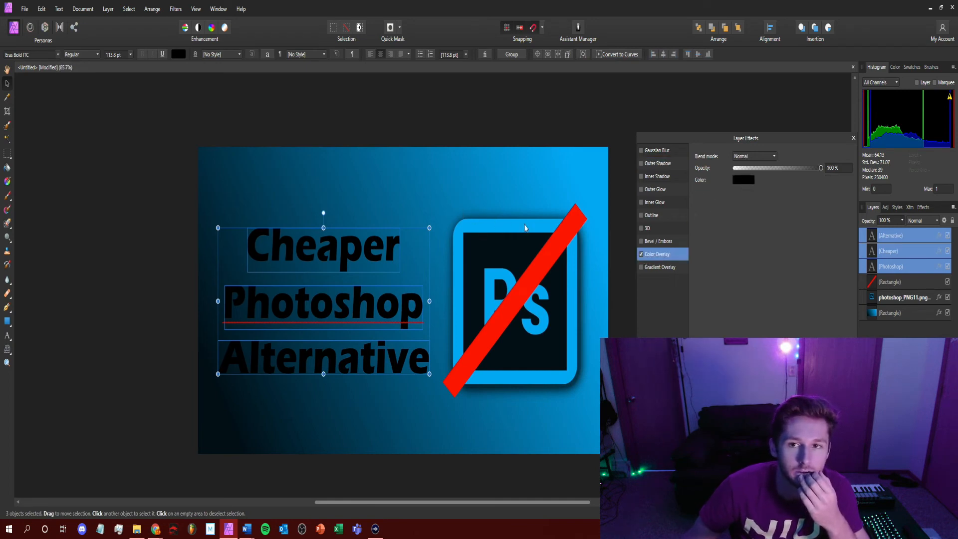
click(744, 180)
drag(785, 198, 525, 215)
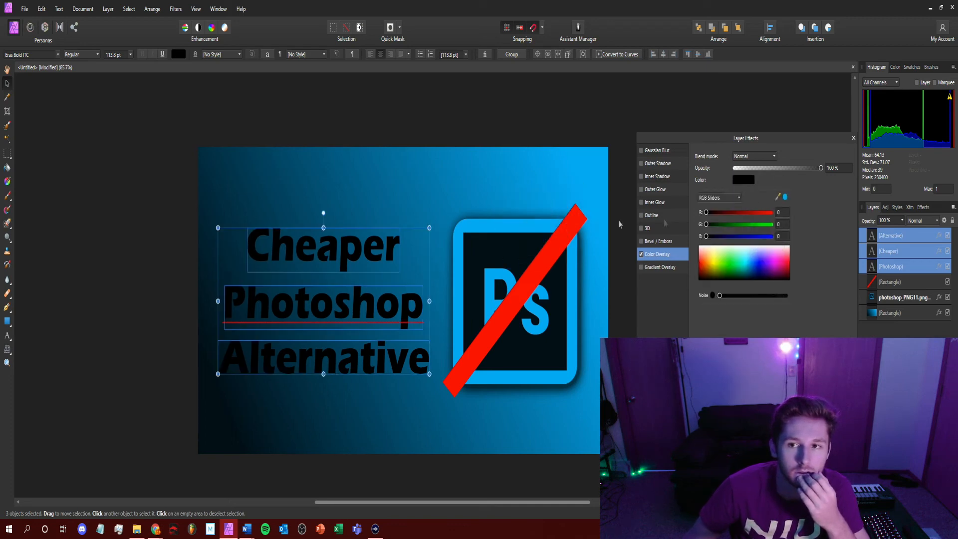
click(785, 198)
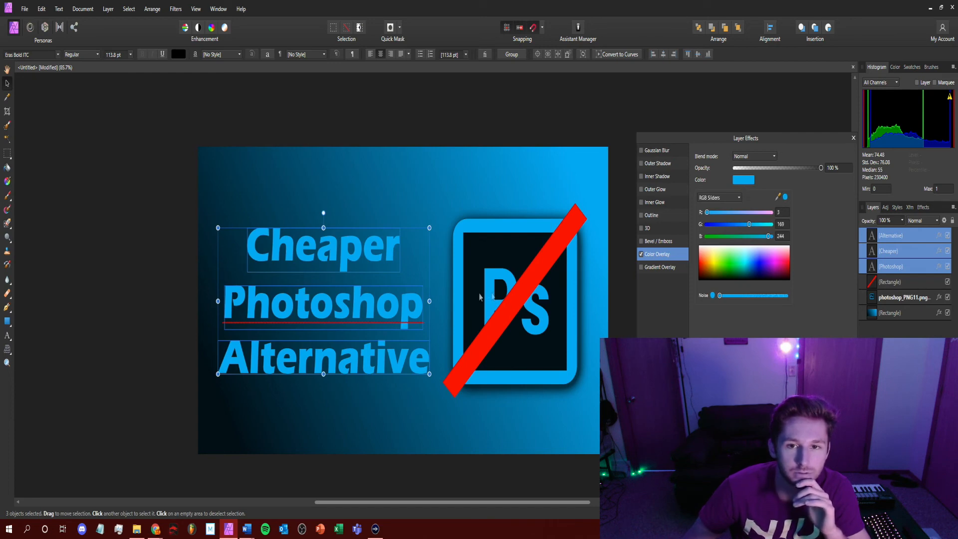
Step: Add a black outside Outline with a radius of about 5.3 px to all three text lines
click(529, 290)
shift+click(336, 355)
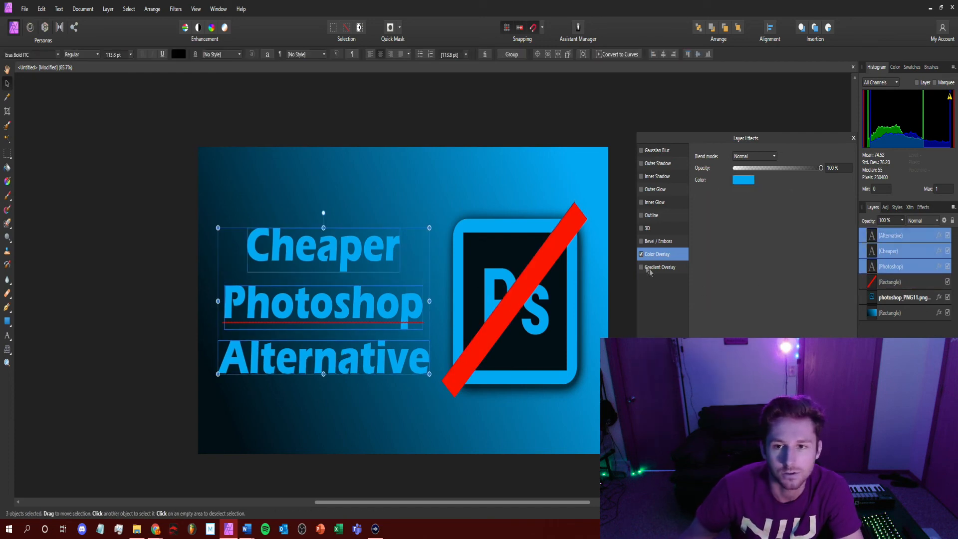
click(641, 215)
drag(734, 180, 764, 188)
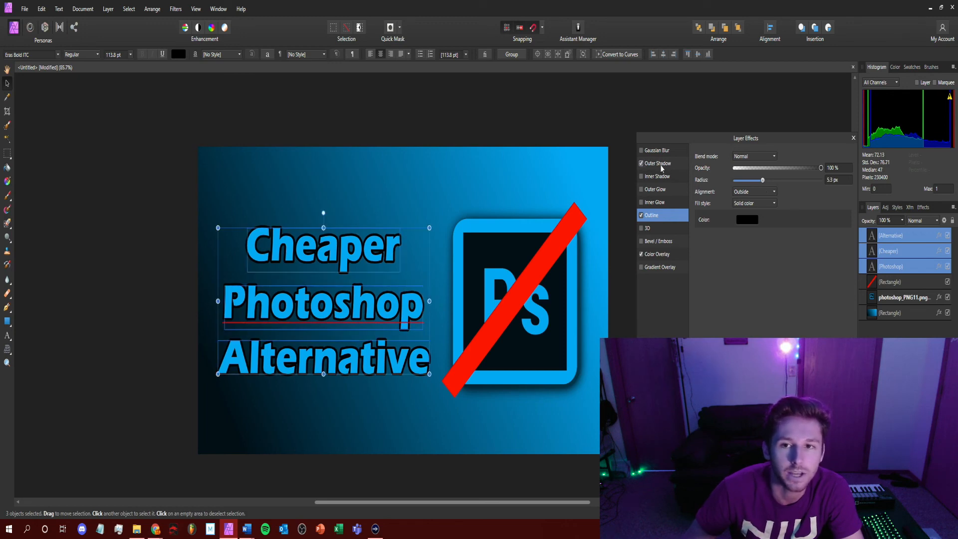
Step: Add an Outer Shadow to the three text lines with 50% intensity, 34.5 px radius and 9.7 px offset, and deselect them
click(641, 163)
drag(734, 204, 778, 203)
drag(734, 179, 796, 191)
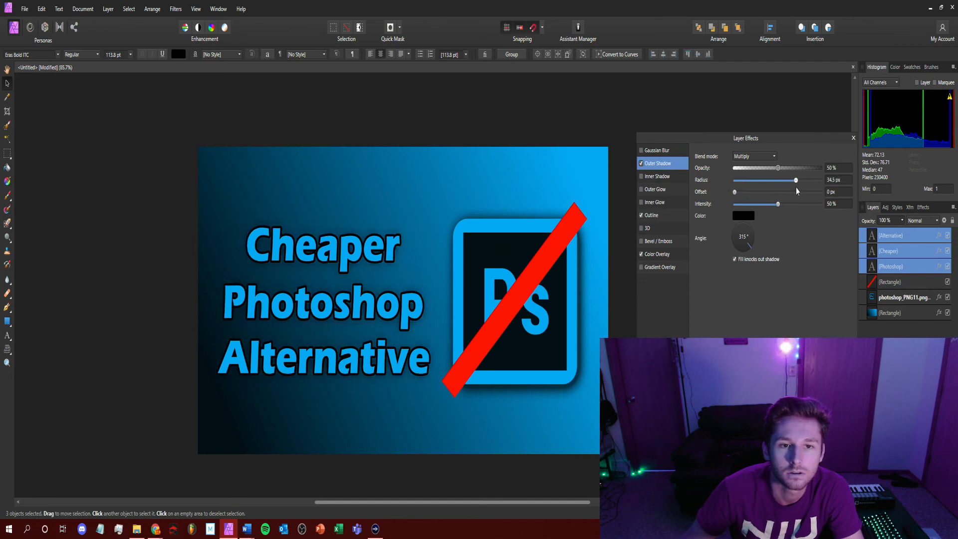
drag(734, 192, 771, 195)
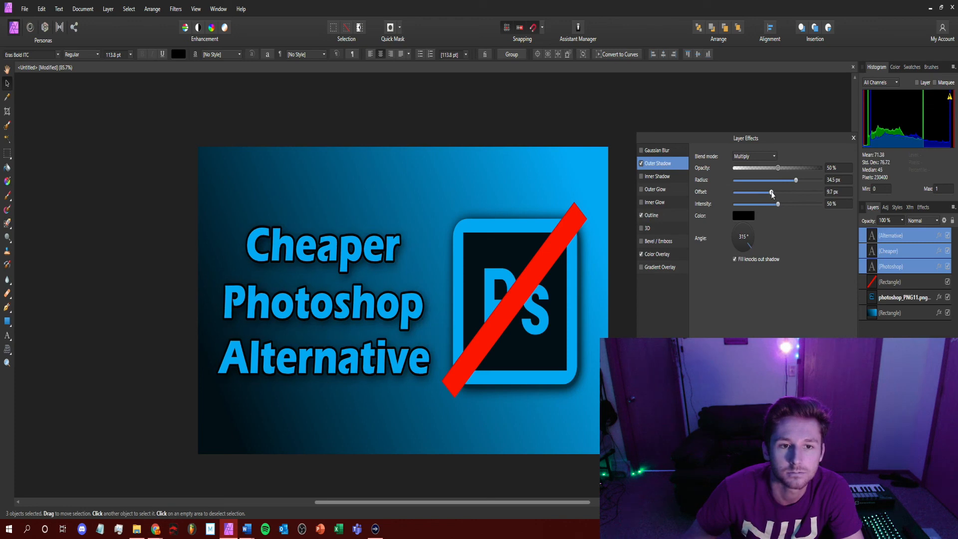
click(445, 94)
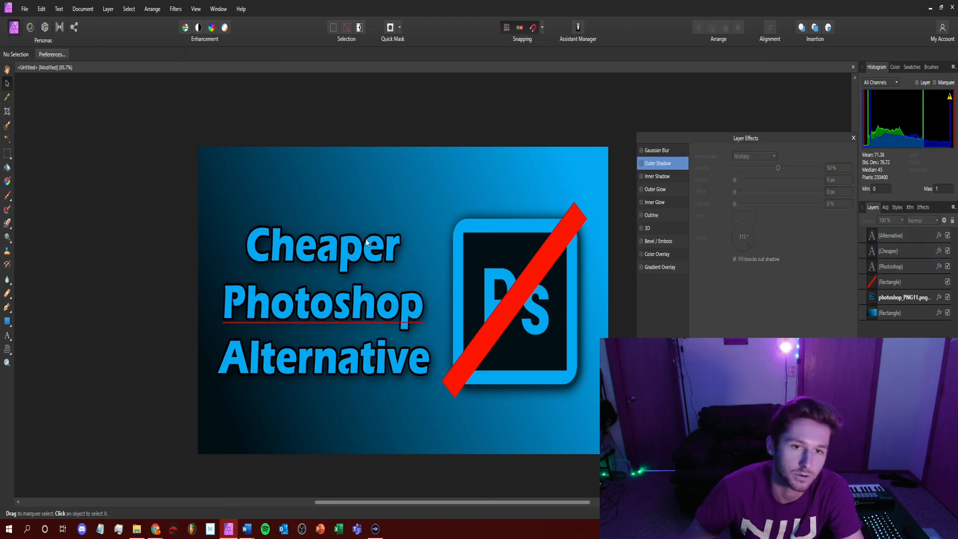